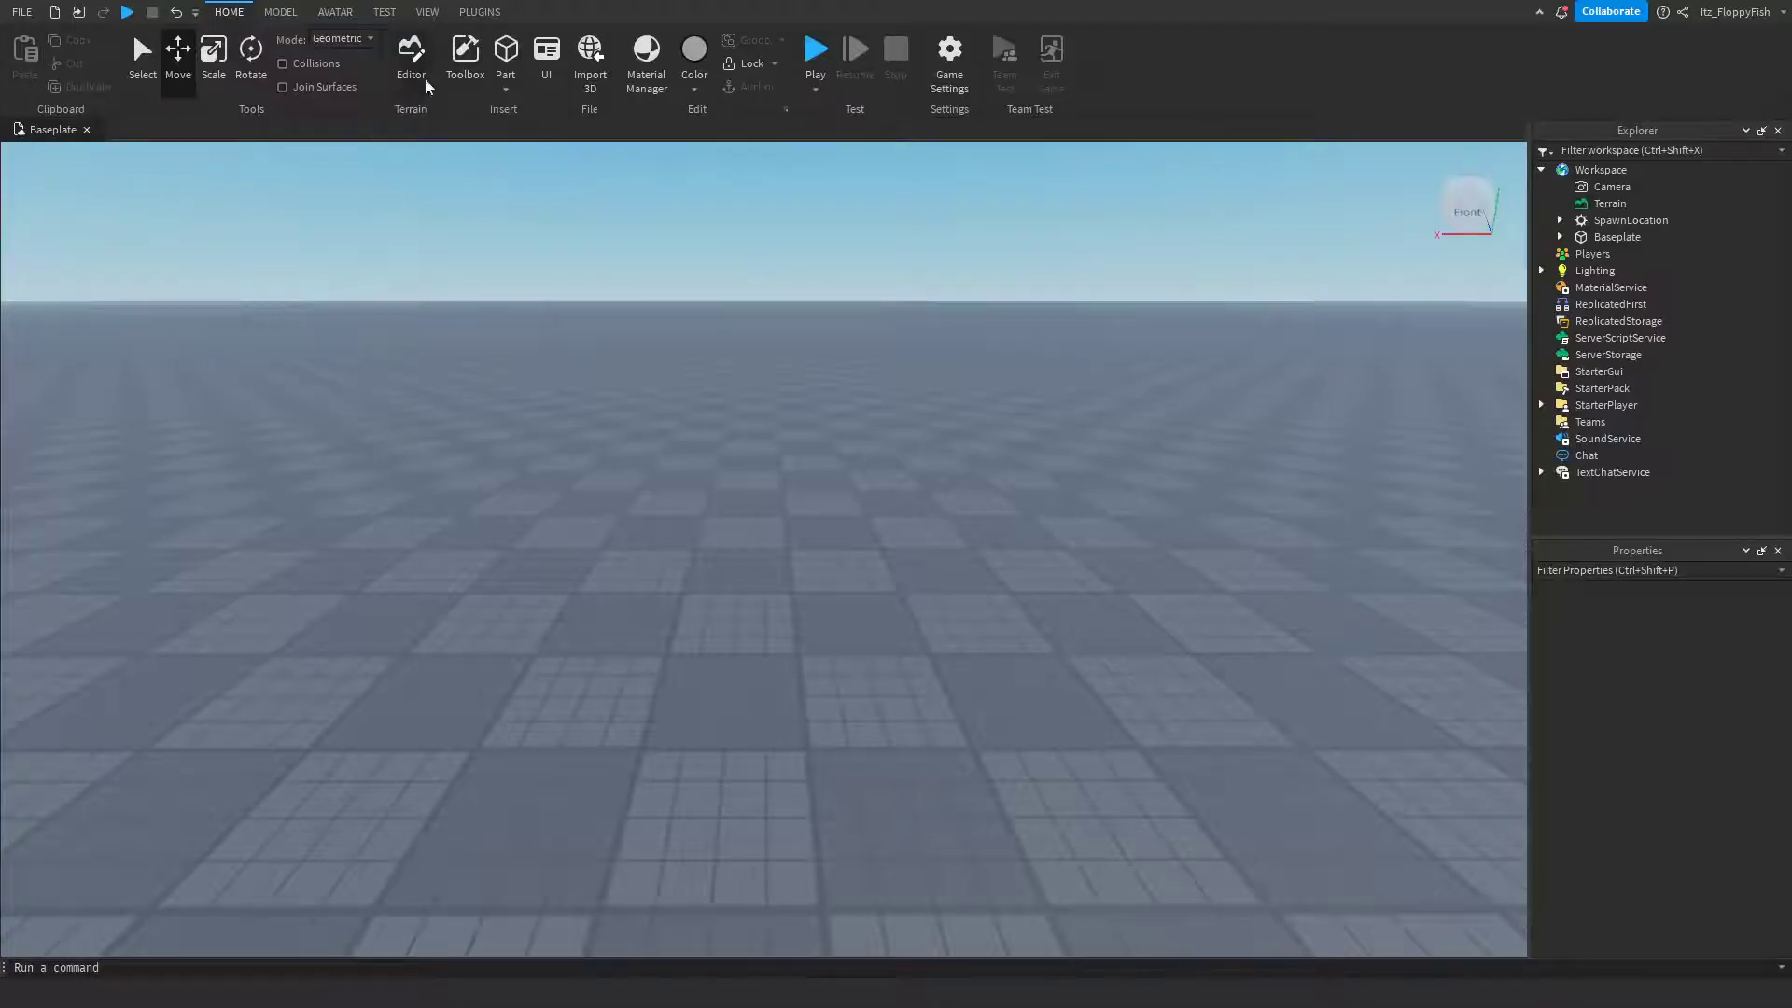
# - Insert a block part into the workspace and scale it into an upright panel about 12.8 studs wide and 8 high
pyautogui.click(429, 12)
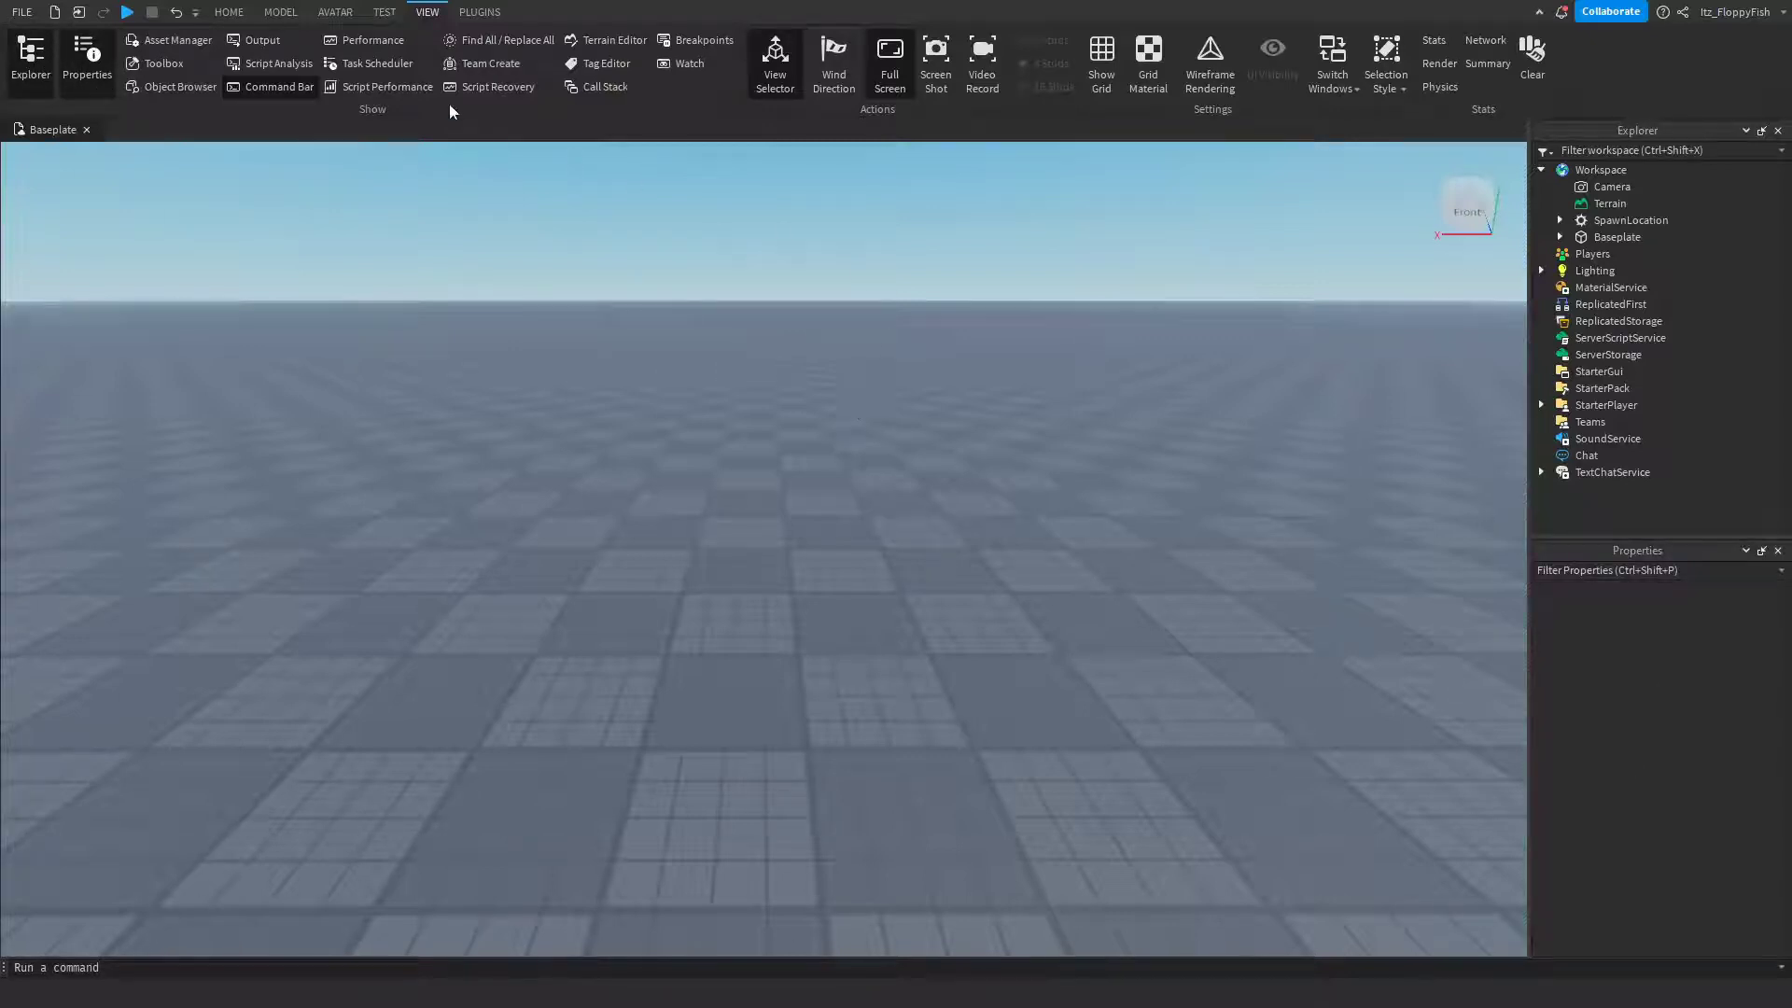
pyautogui.click(228, 13)
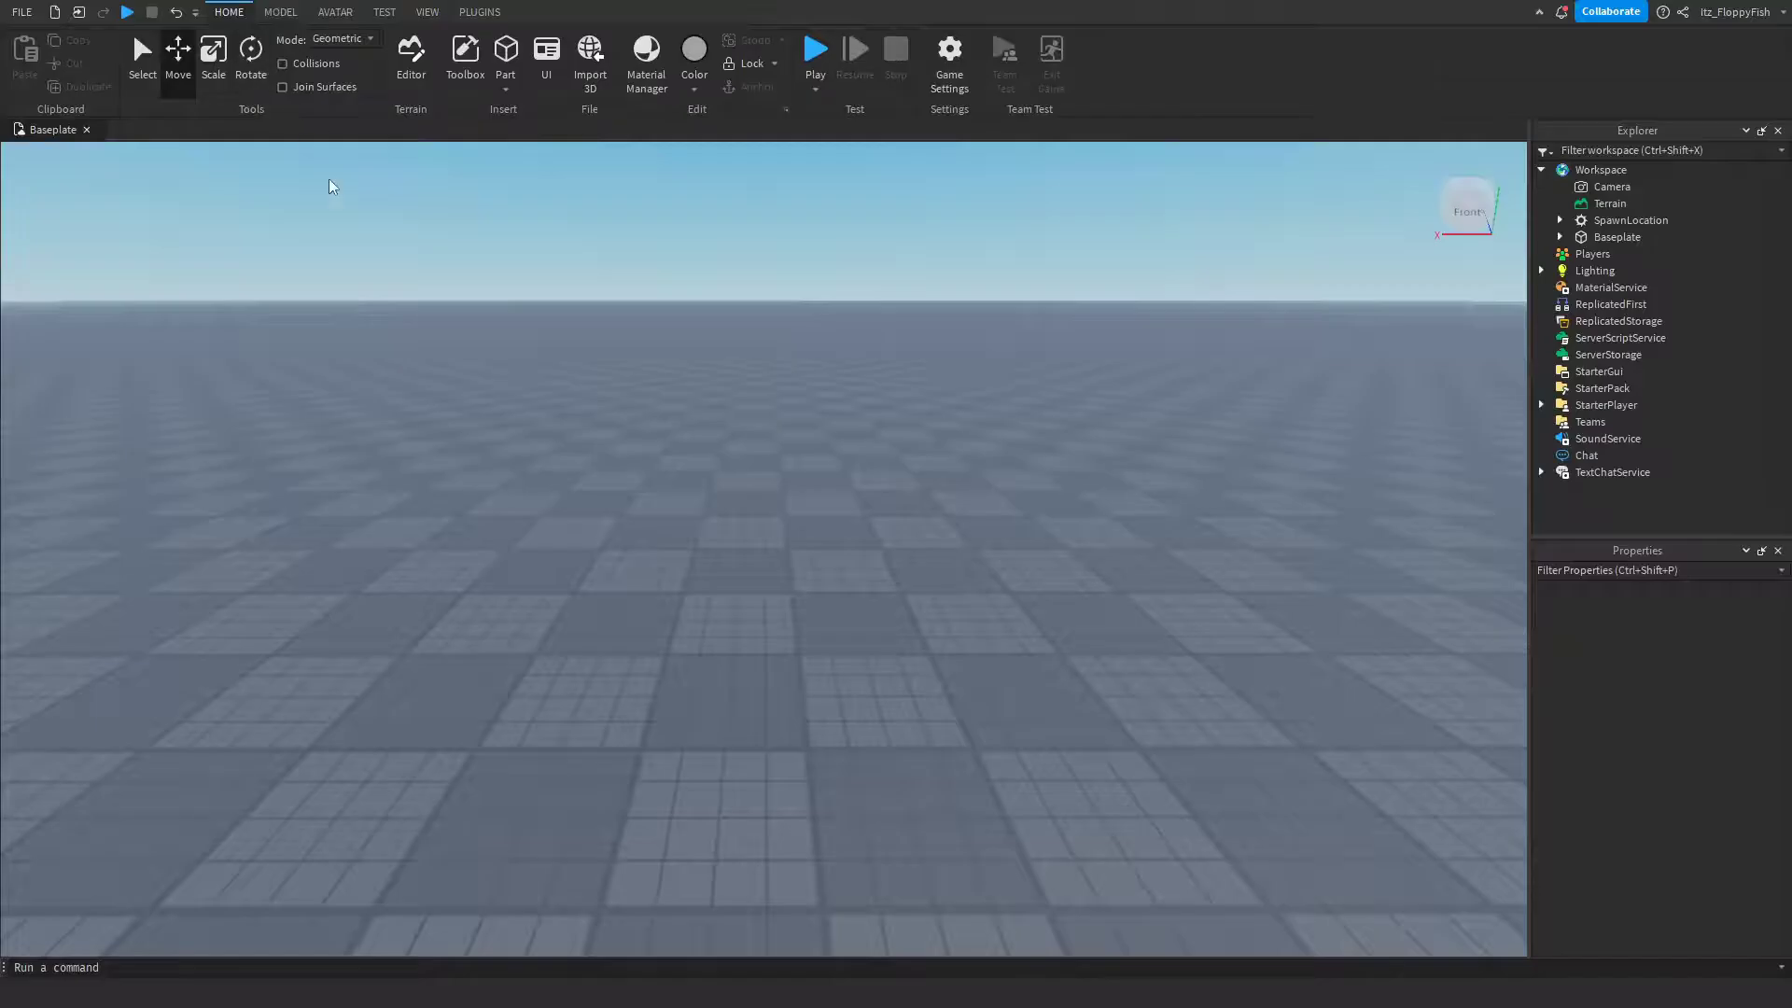
pyautogui.click(504, 46)
pyautogui.moveTo(697, 348); pyautogui.dragTo(697, 348, button='right')
pyautogui.click(215, 62)
pyautogui.moveTo(844, 530); pyautogui.dragTo(804, 366)
pyautogui.moveTo(891, 431); pyautogui.dragTo(891, 429, button='right')
pyautogui.keyDown('ctrl'); pyautogui.moveTo(843, 547); pyautogui.dragTo(824, 547); pyautogui.keyUp('ctrl')
pyautogui.moveTo(827, 551); pyautogui.dragTo(826, 551, button='right')
pyautogui.keyDown('ctrl'); pyautogui.moveTo(880, 525); pyautogui.dragTo(1021, 510); pyautogui.keyUp('ctrl')
pyautogui.moveTo(785, 377); pyautogui.dragTo(787, 353)
# - Thin the upright panel to a depth of 0.4 studs and deselect it
pyautogui.moveTo(688, 534); pyautogui.dragTo(732, 505, button='right')
pyautogui.moveTo(666, 672); pyautogui.dragTo(664, 672, button='right')
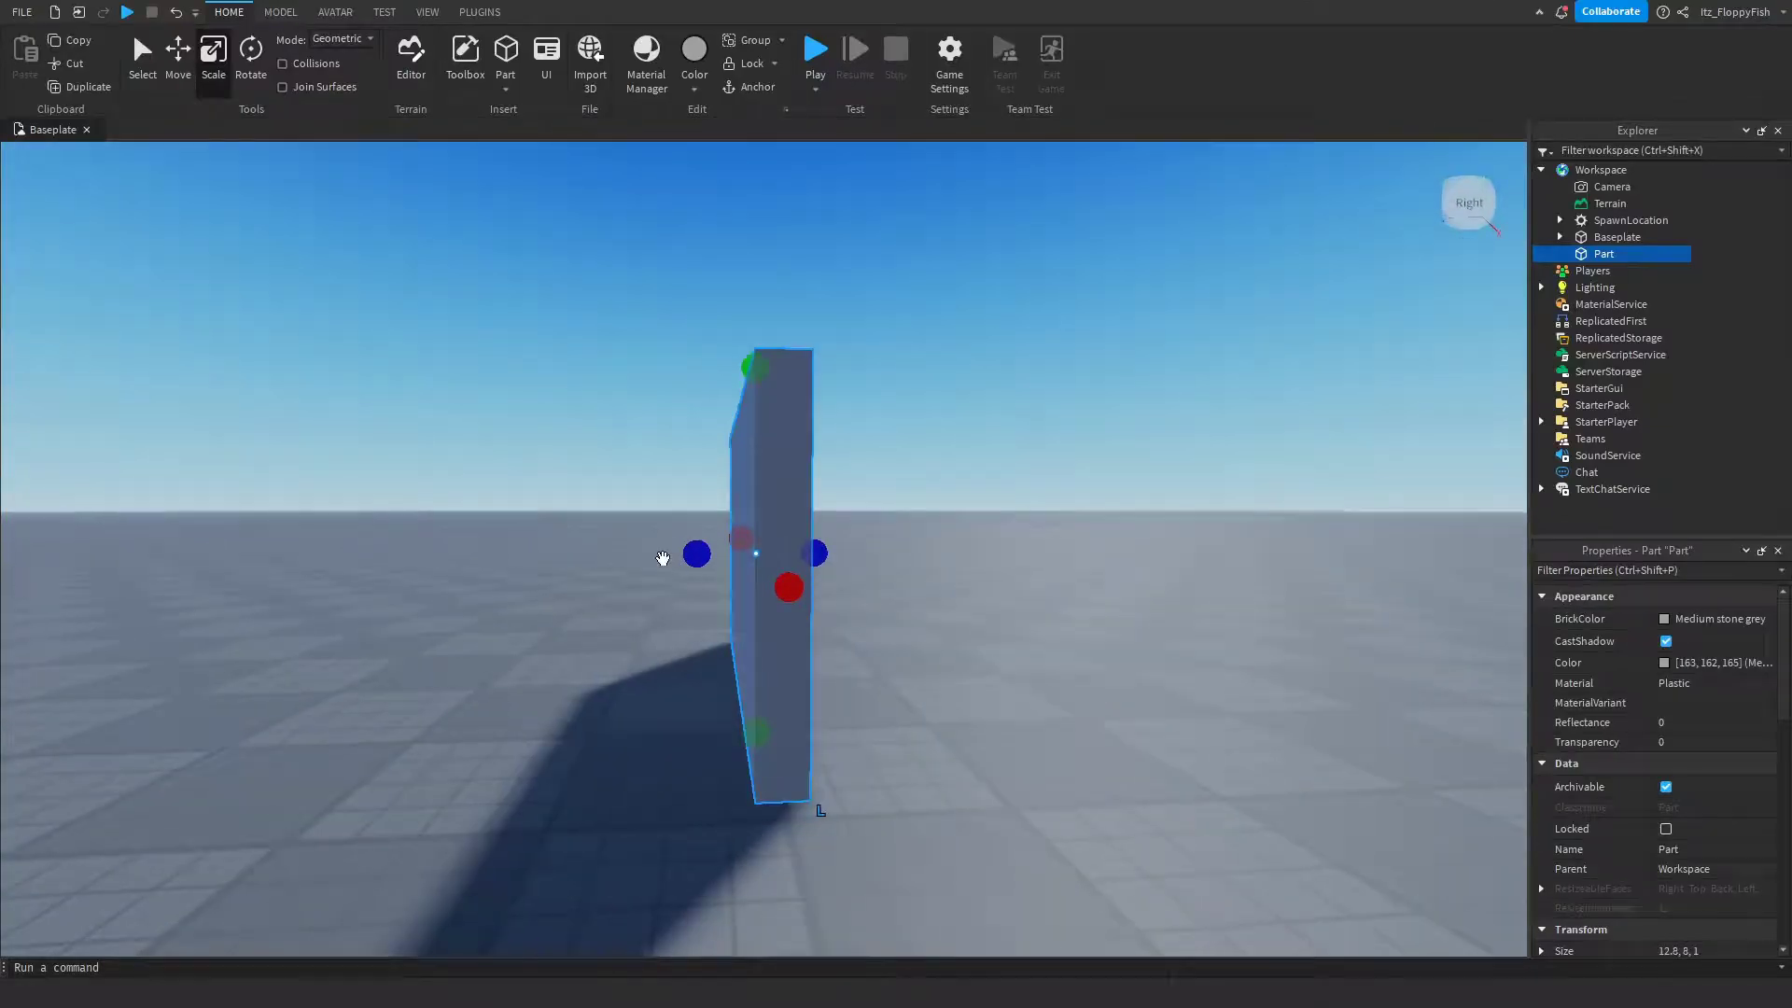
pyautogui.moveTo(696, 553); pyautogui.dragTo(717, 553)
pyautogui.moveTo(880, 630); pyautogui.dragTo(892, 632, button='right')
pyautogui.press('e')
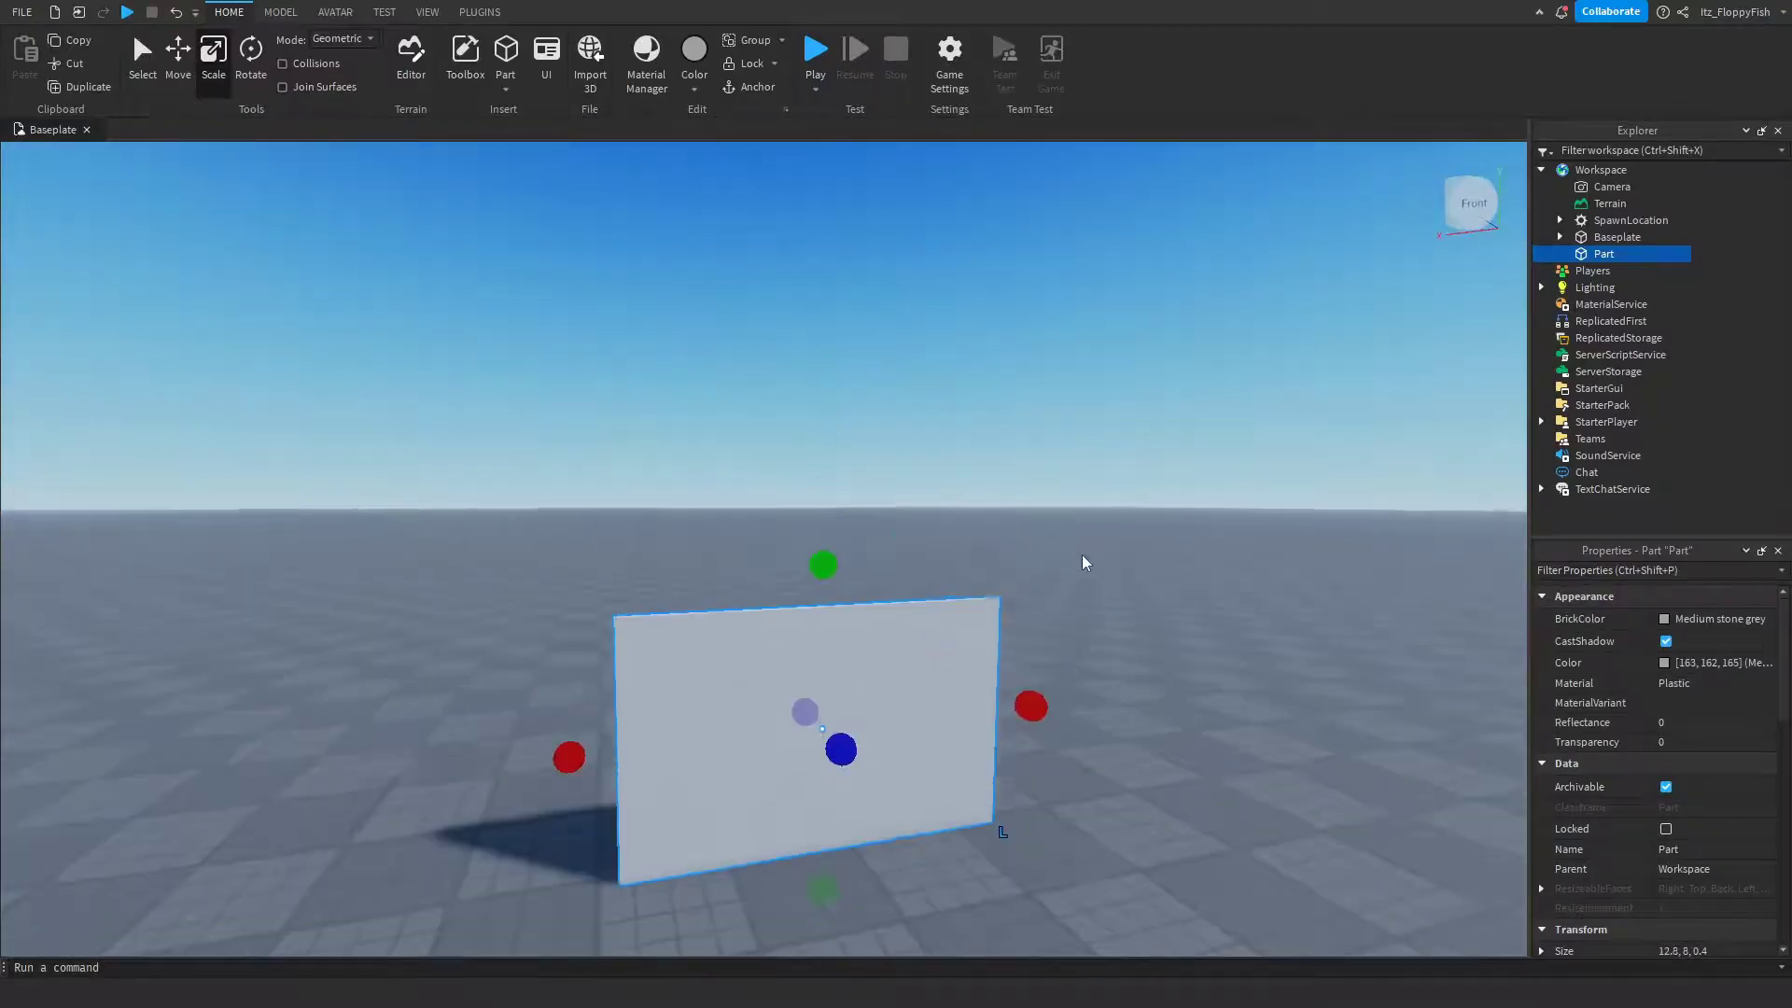
pyautogui.moveTo(1084, 562); pyautogui.dragTo(877, 436, button='right')
pyautogui.moveTo(1023, 754); pyautogui.dragTo(896, 639, button='right')
pyautogui.press('w')
pyautogui.click(1325, 442)
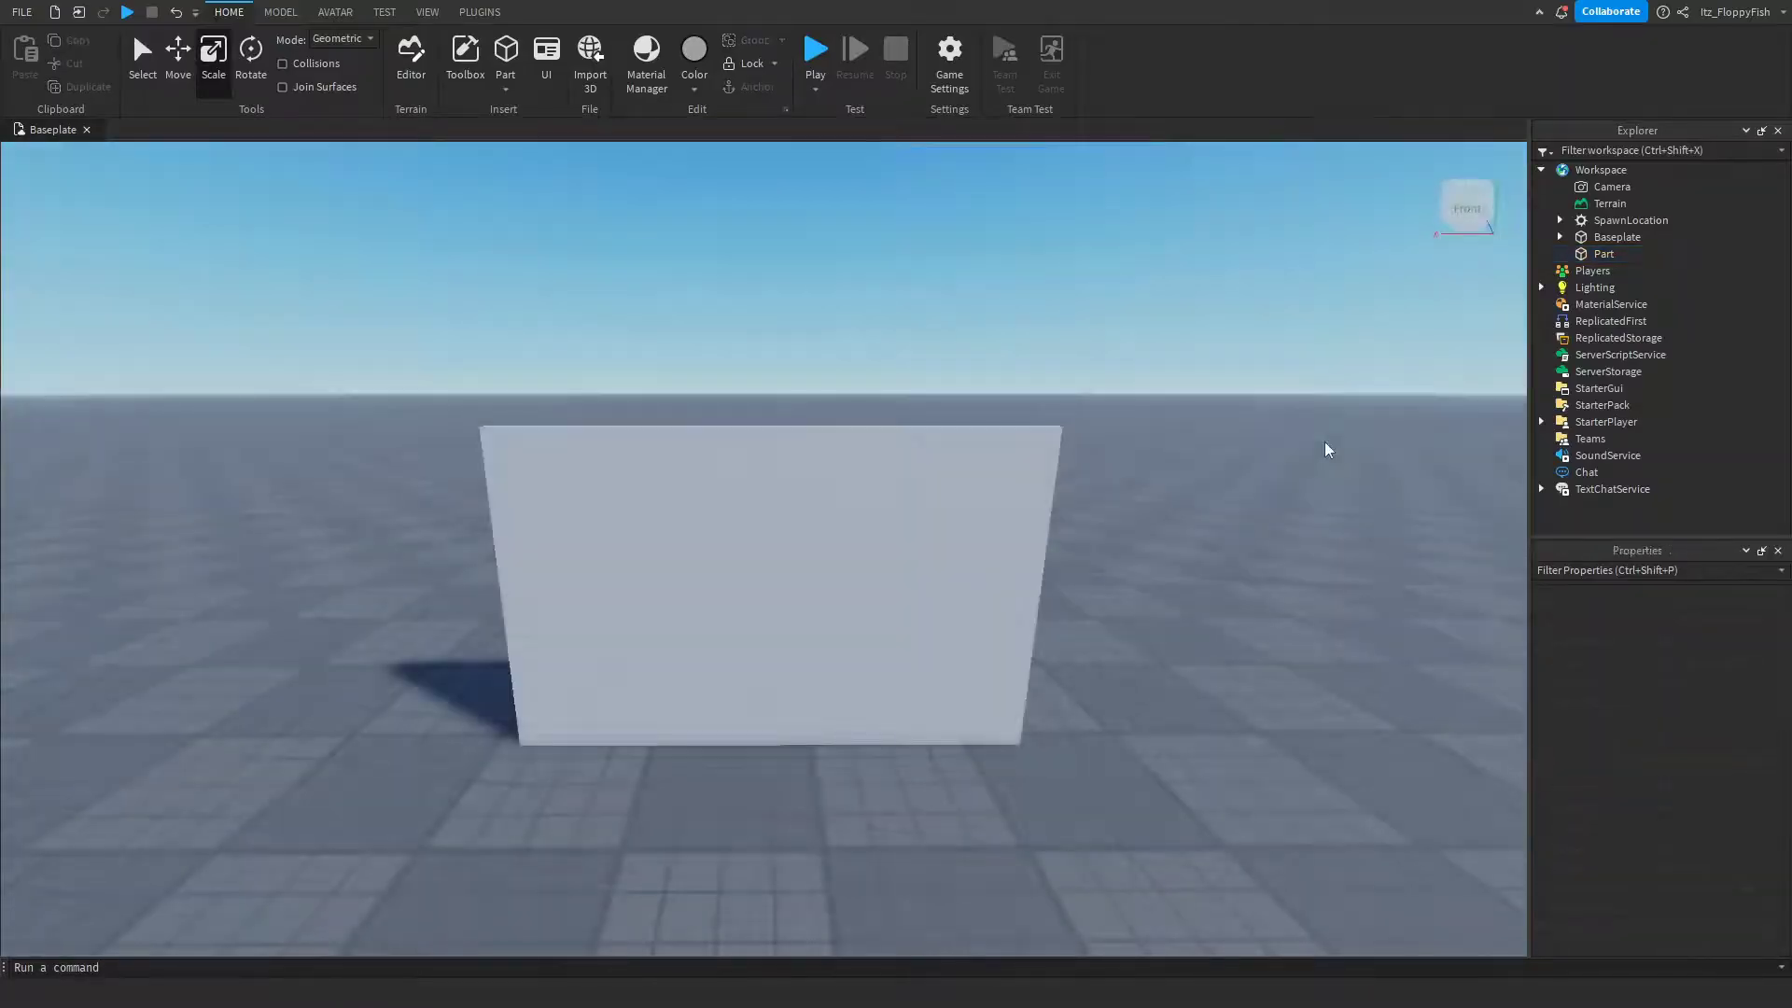
# - Add a Decal object inside the part in the workspace hierarchy
pyautogui.click(1601, 253)
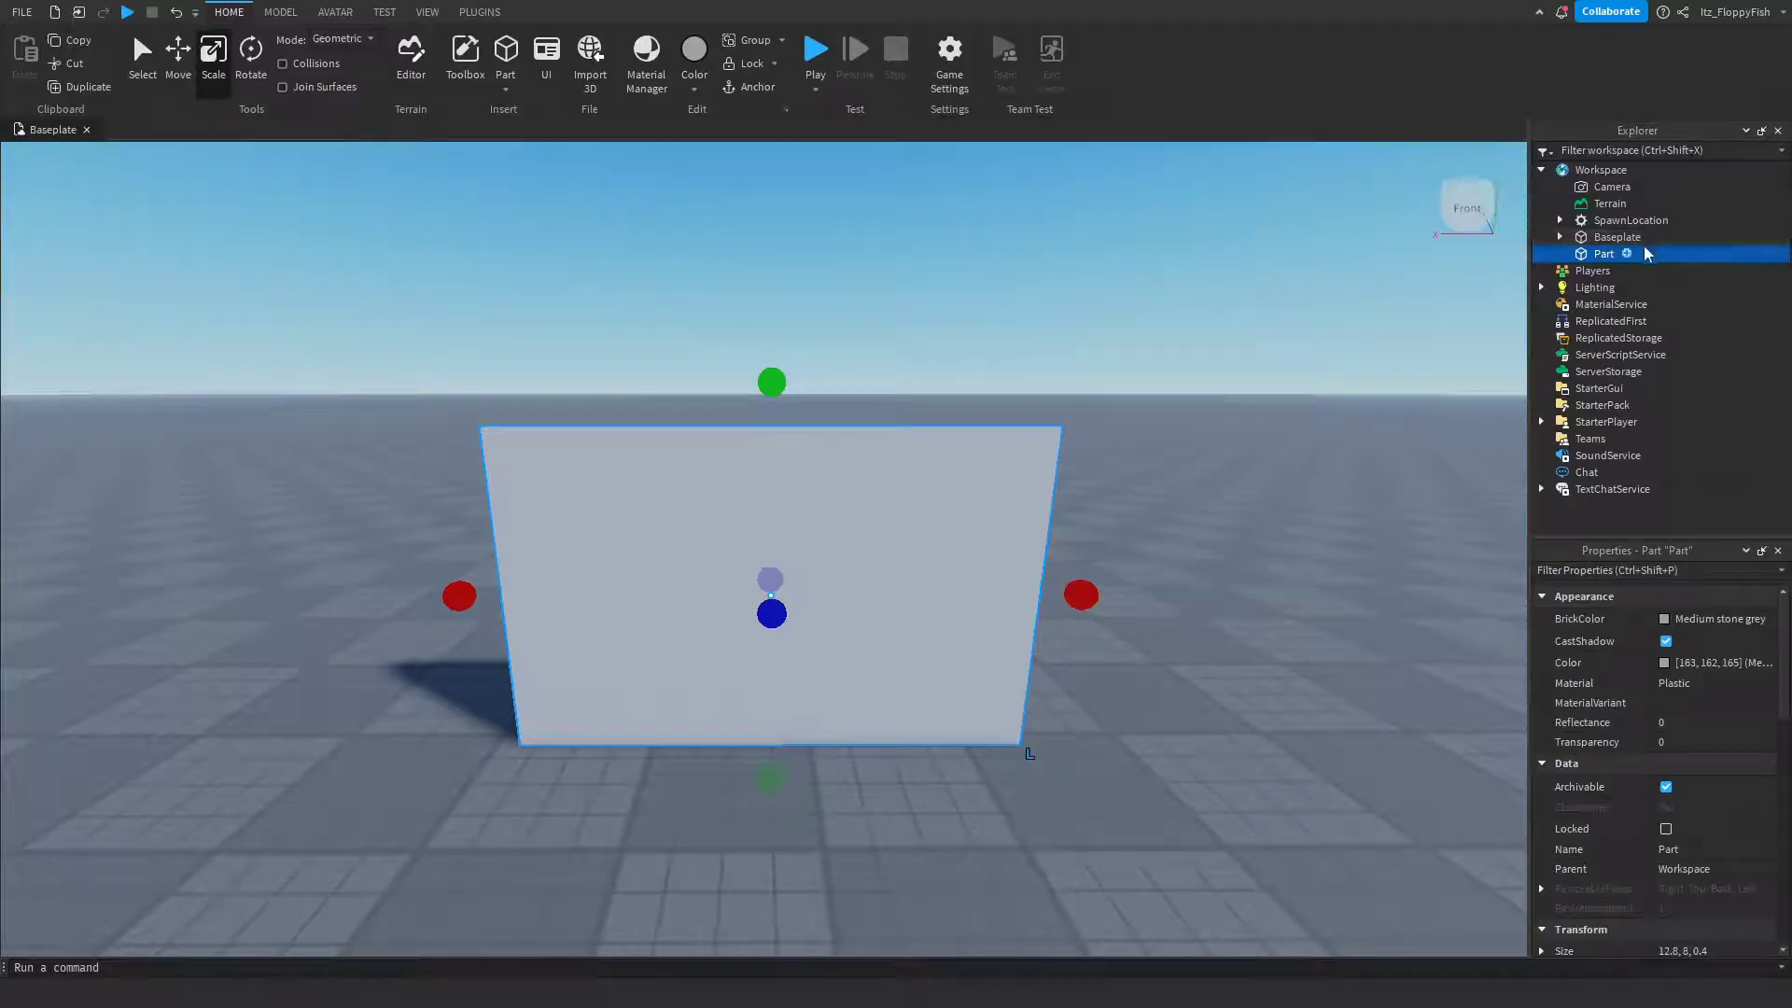
pyautogui.click(1627, 256)
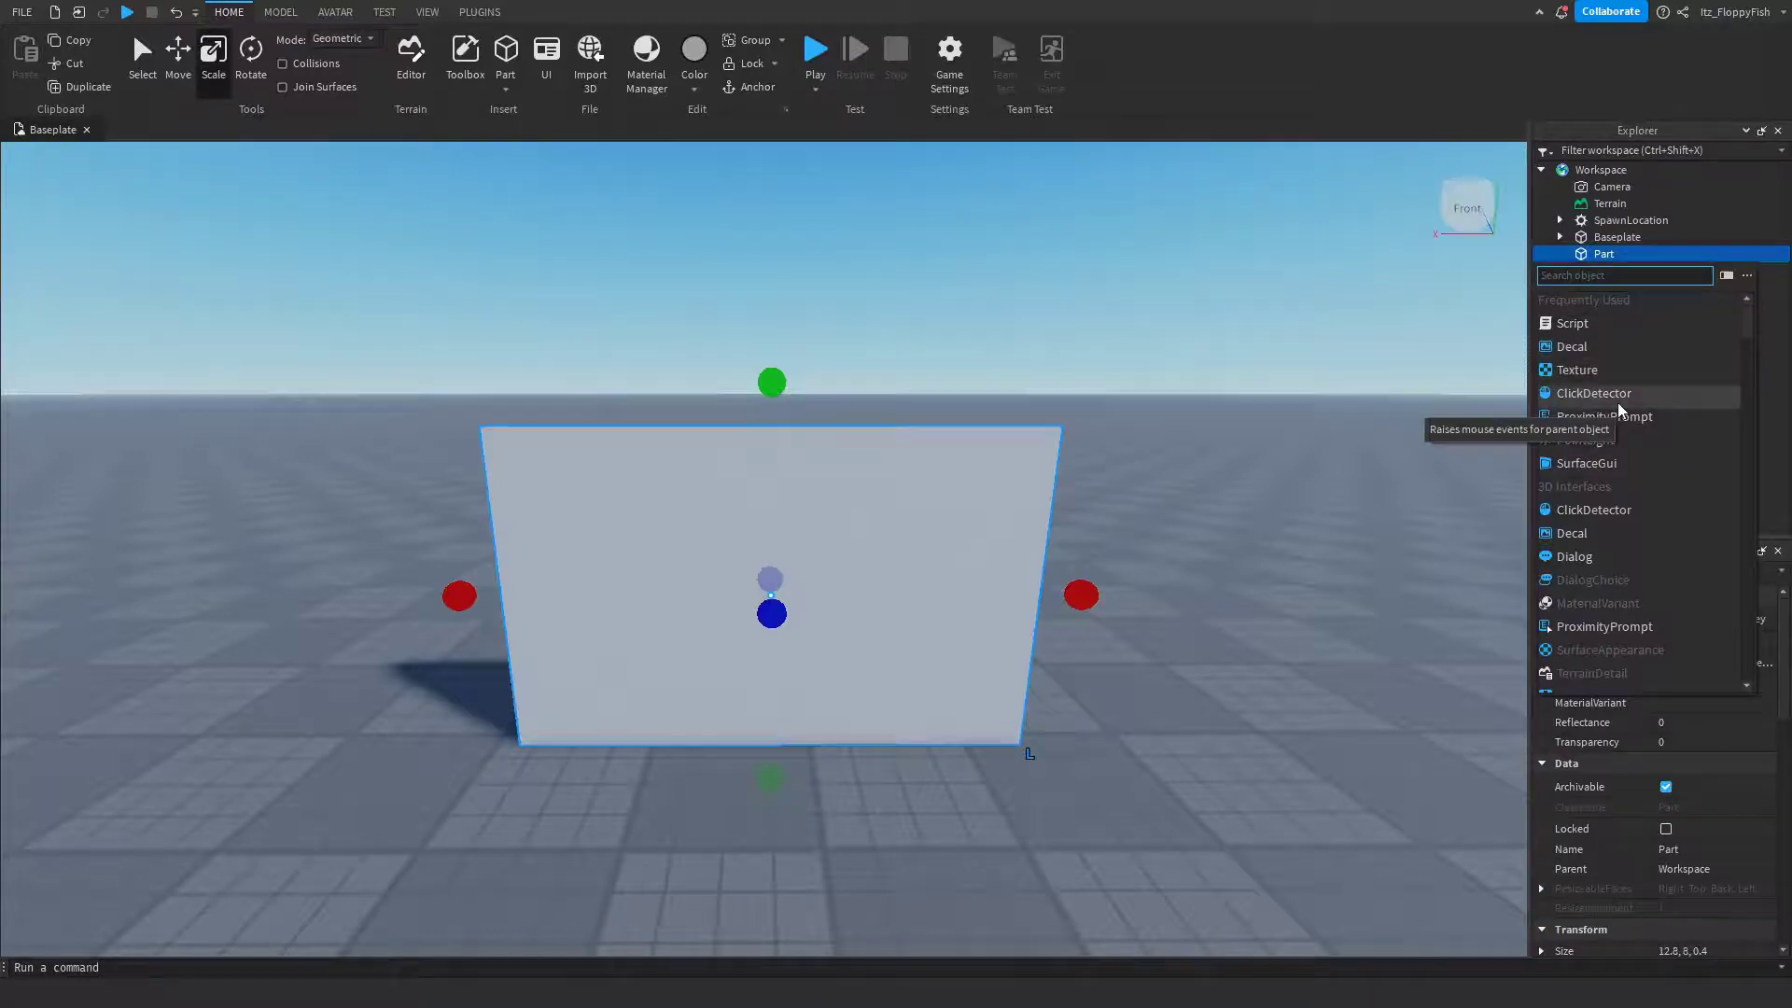
pyautogui.write('Deca')
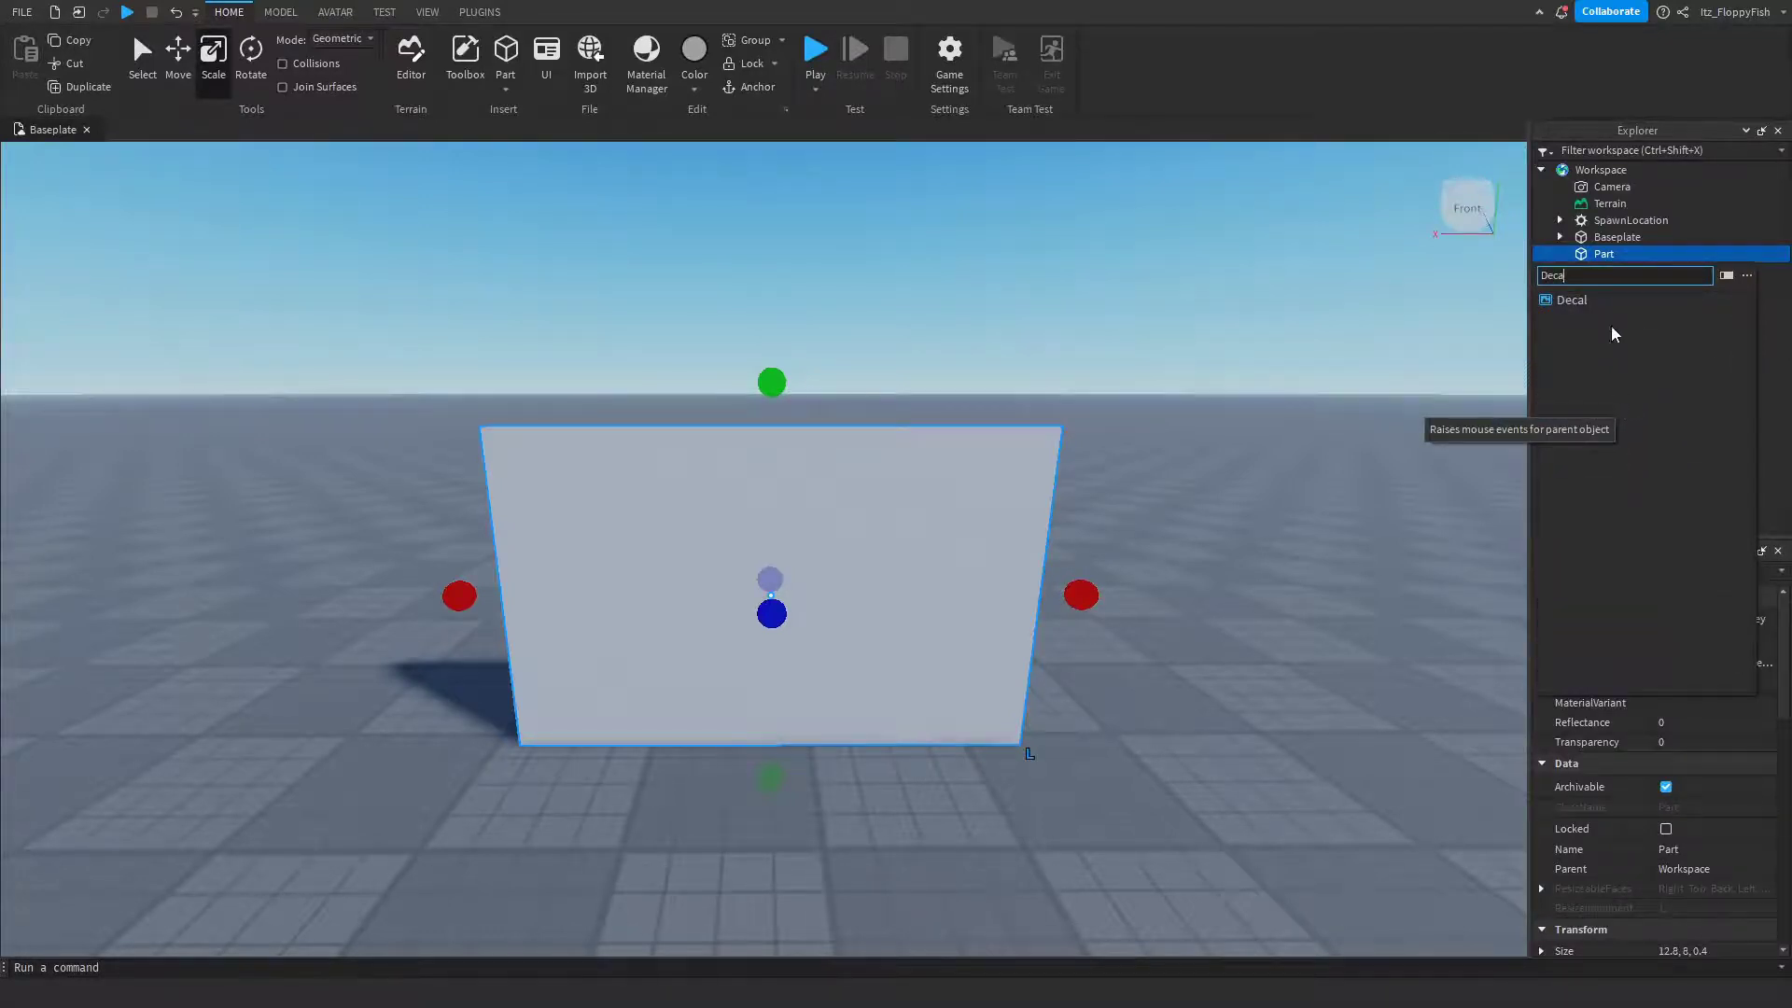
pyautogui.click(1604, 302)
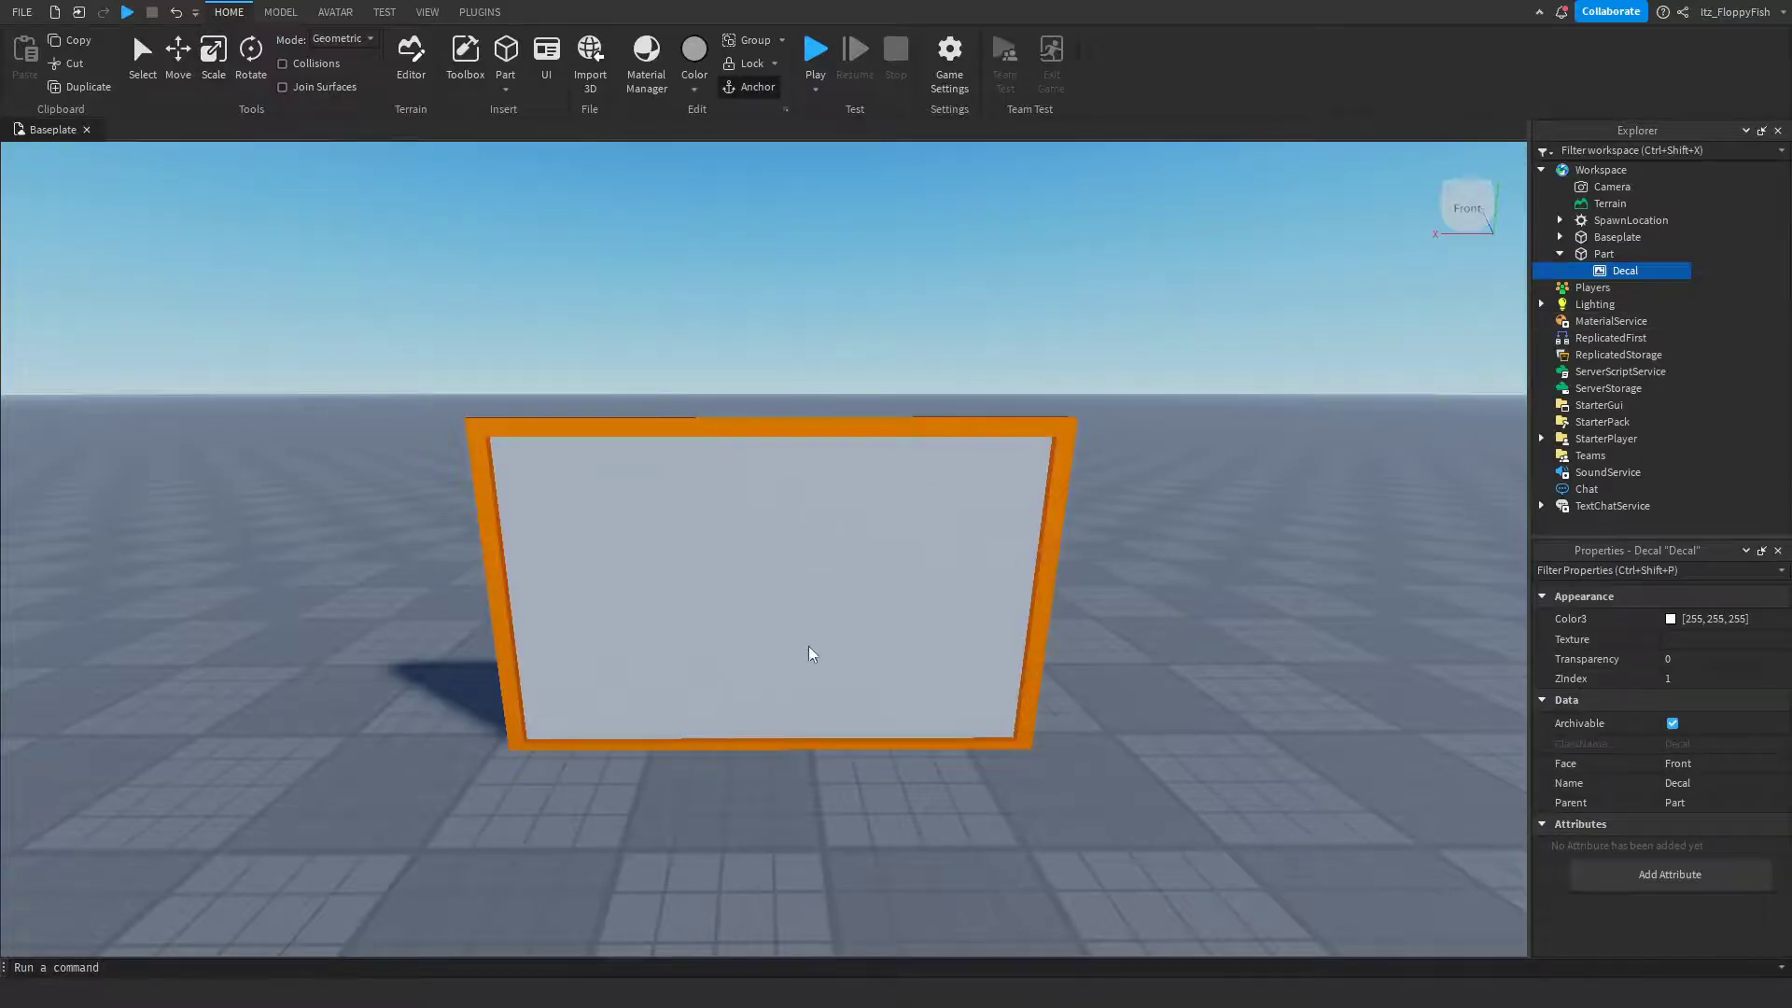
# - Examine the panel from several angles to find which face the decal is assigned to
pyautogui.click(881, 670)
pyautogui.press('a')
pyautogui.moveTo(828, 562); pyautogui.dragTo(980, 648, button='right')
pyautogui.press('w')
pyautogui.press('s')
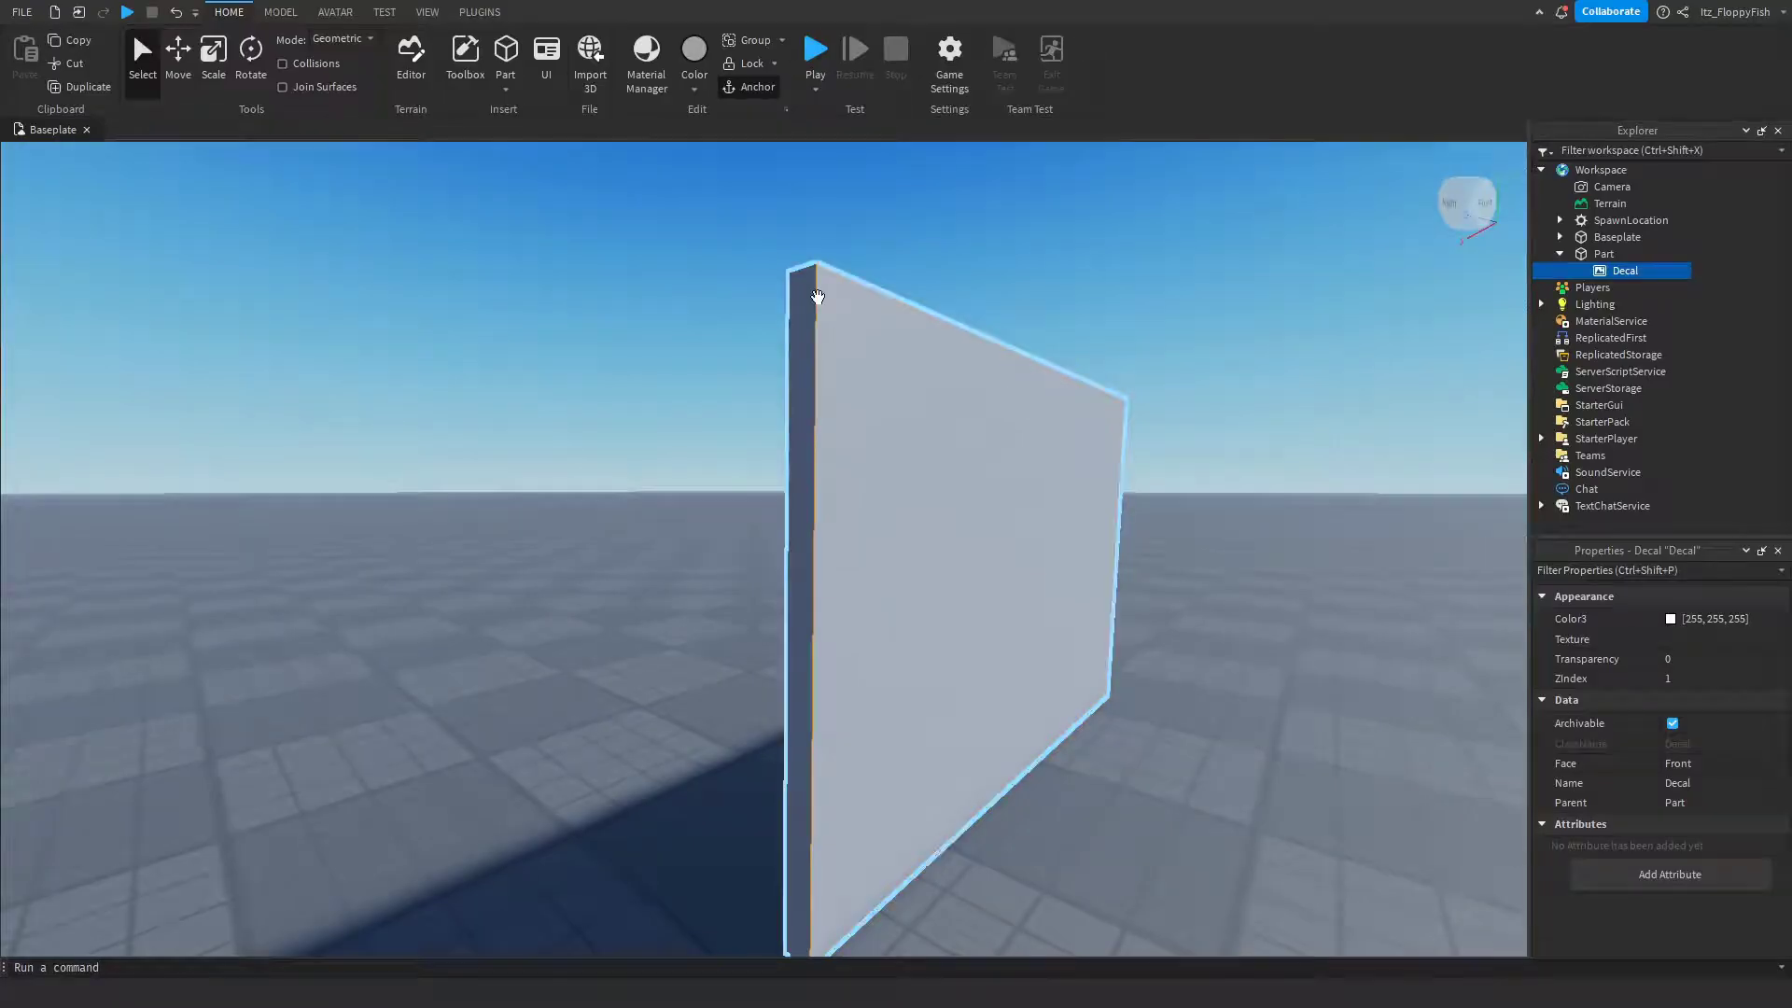
pyautogui.press('d')
pyautogui.moveTo(1122, 922); pyautogui.dragTo(1077, 659, button='right')
pyautogui.press('d')
pyautogui.press('w')
pyautogui.press('a')
pyautogui.press('w')
pyautogui.press('a')
pyautogui.press('s')
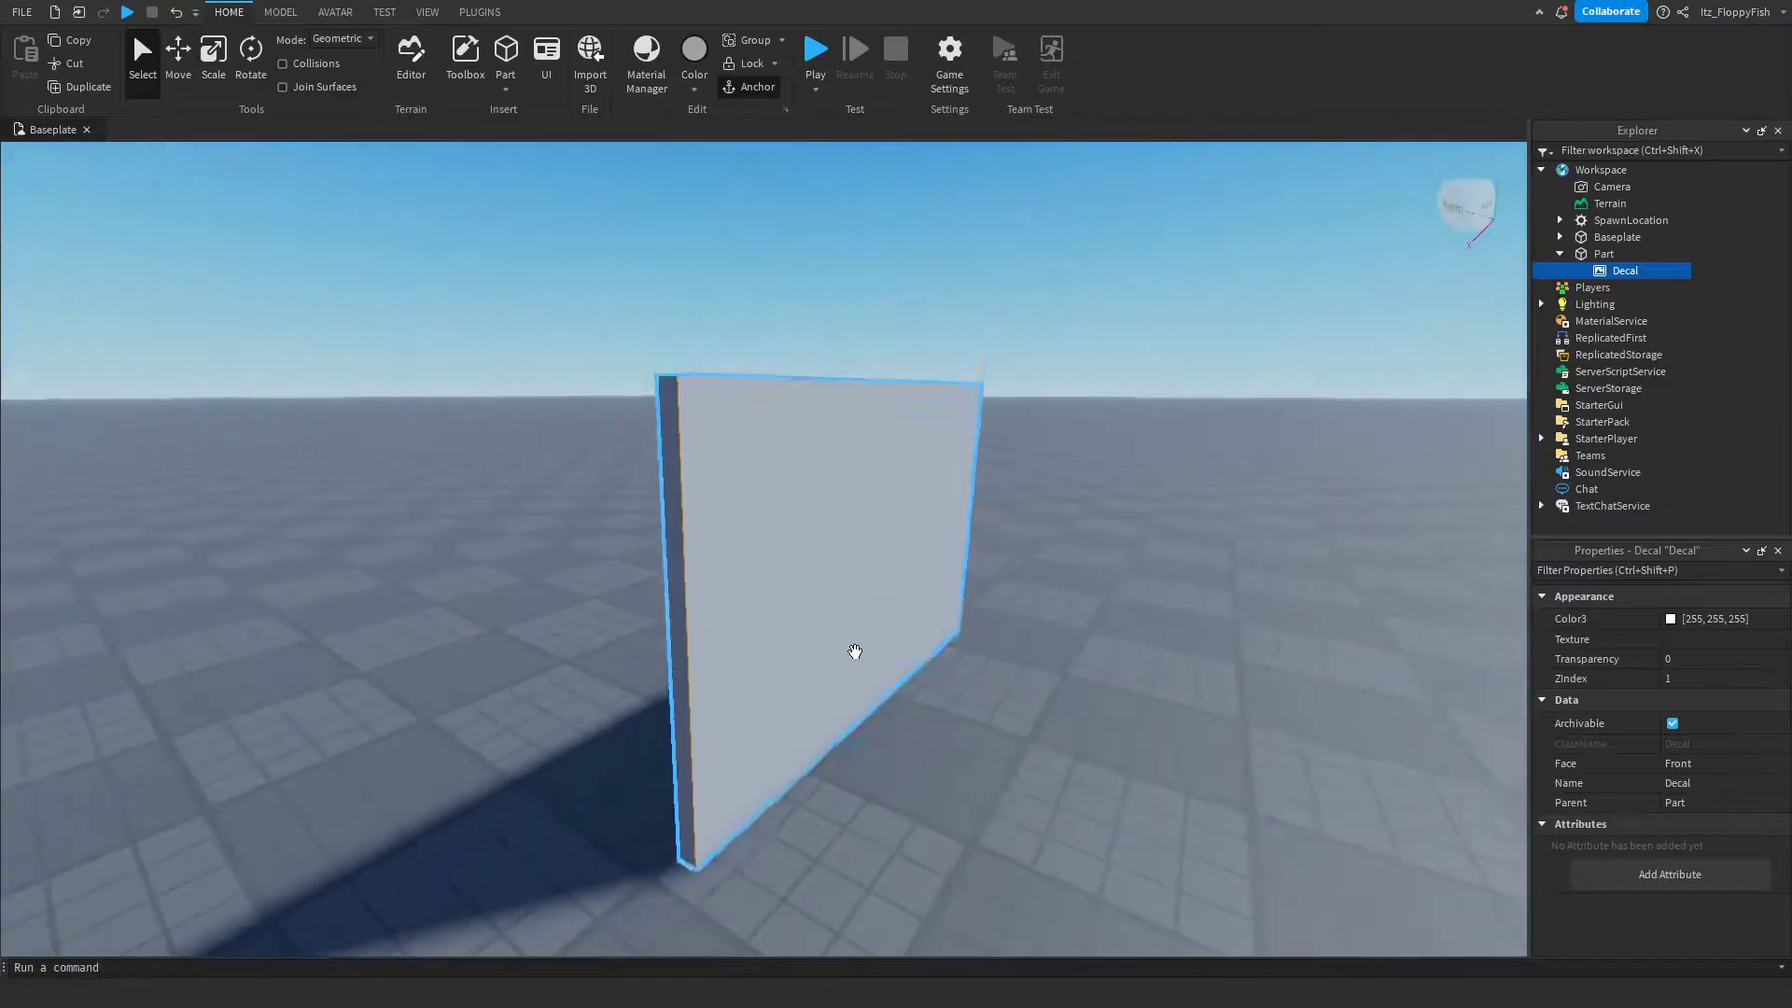
pyautogui.moveTo(849, 511); pyautogui.dragTo(905, 552, button='right')
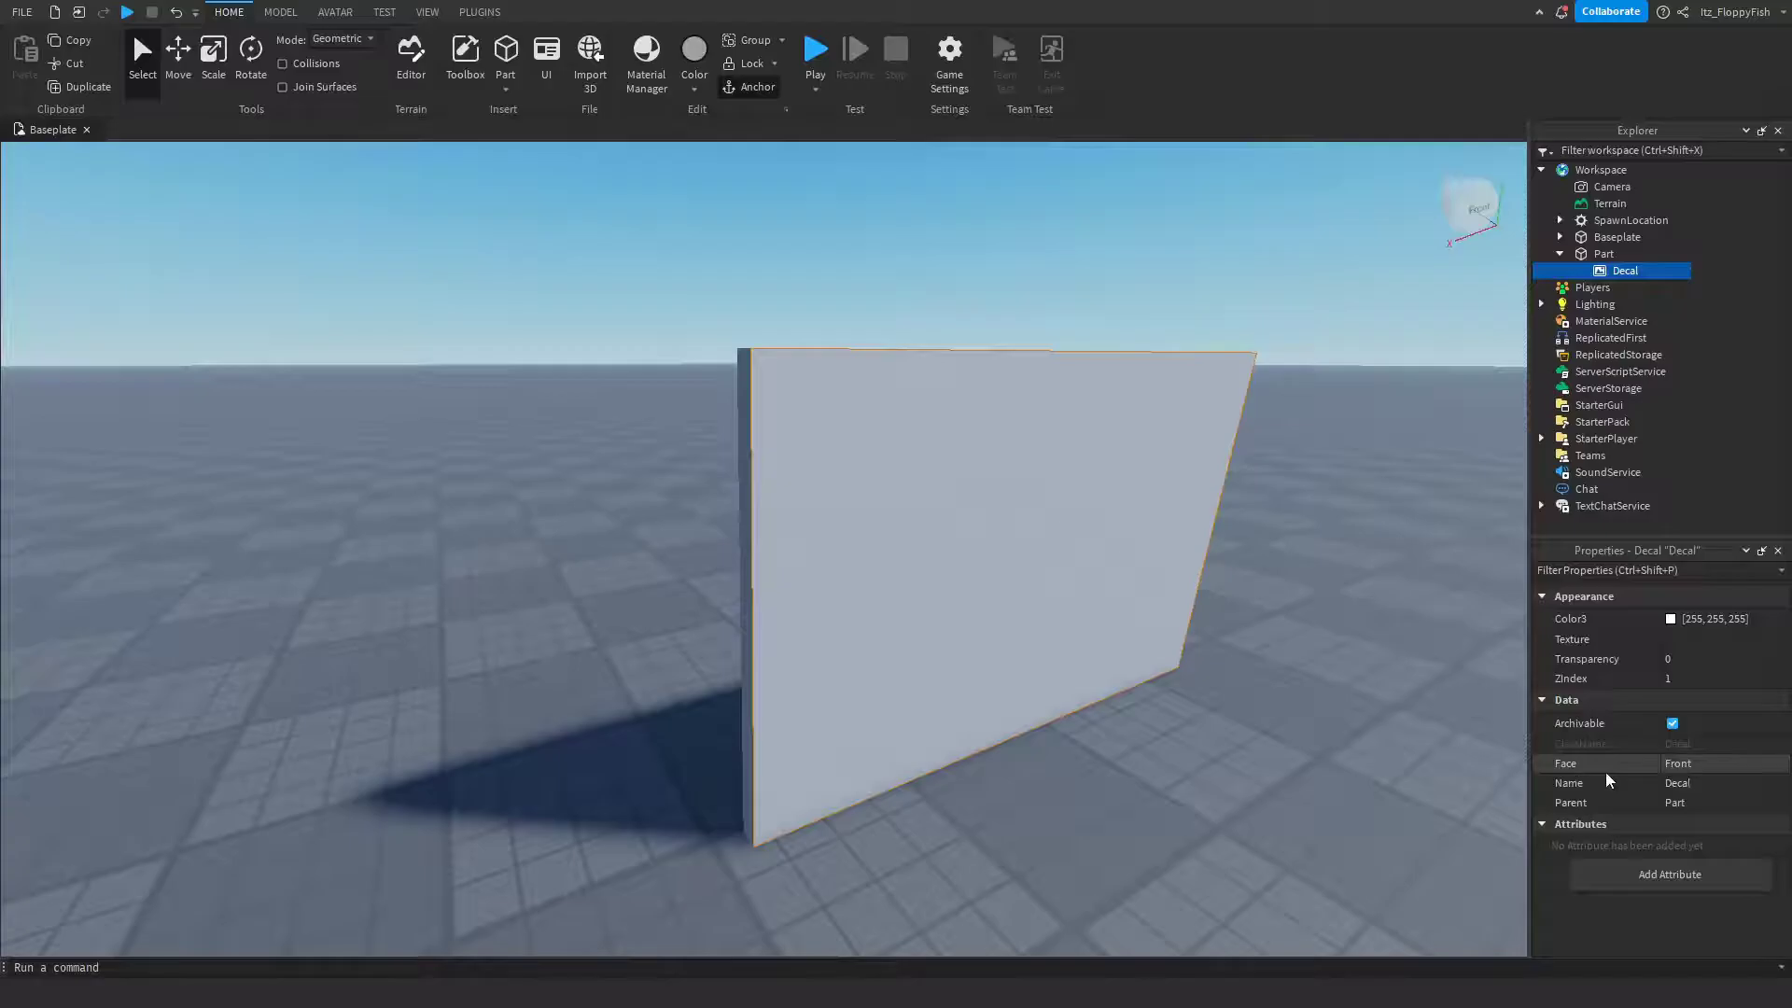
# - Try the decal's Face as Bottom, check the panel's underside, and undo the face change
pyautogui.click(1732, 763)
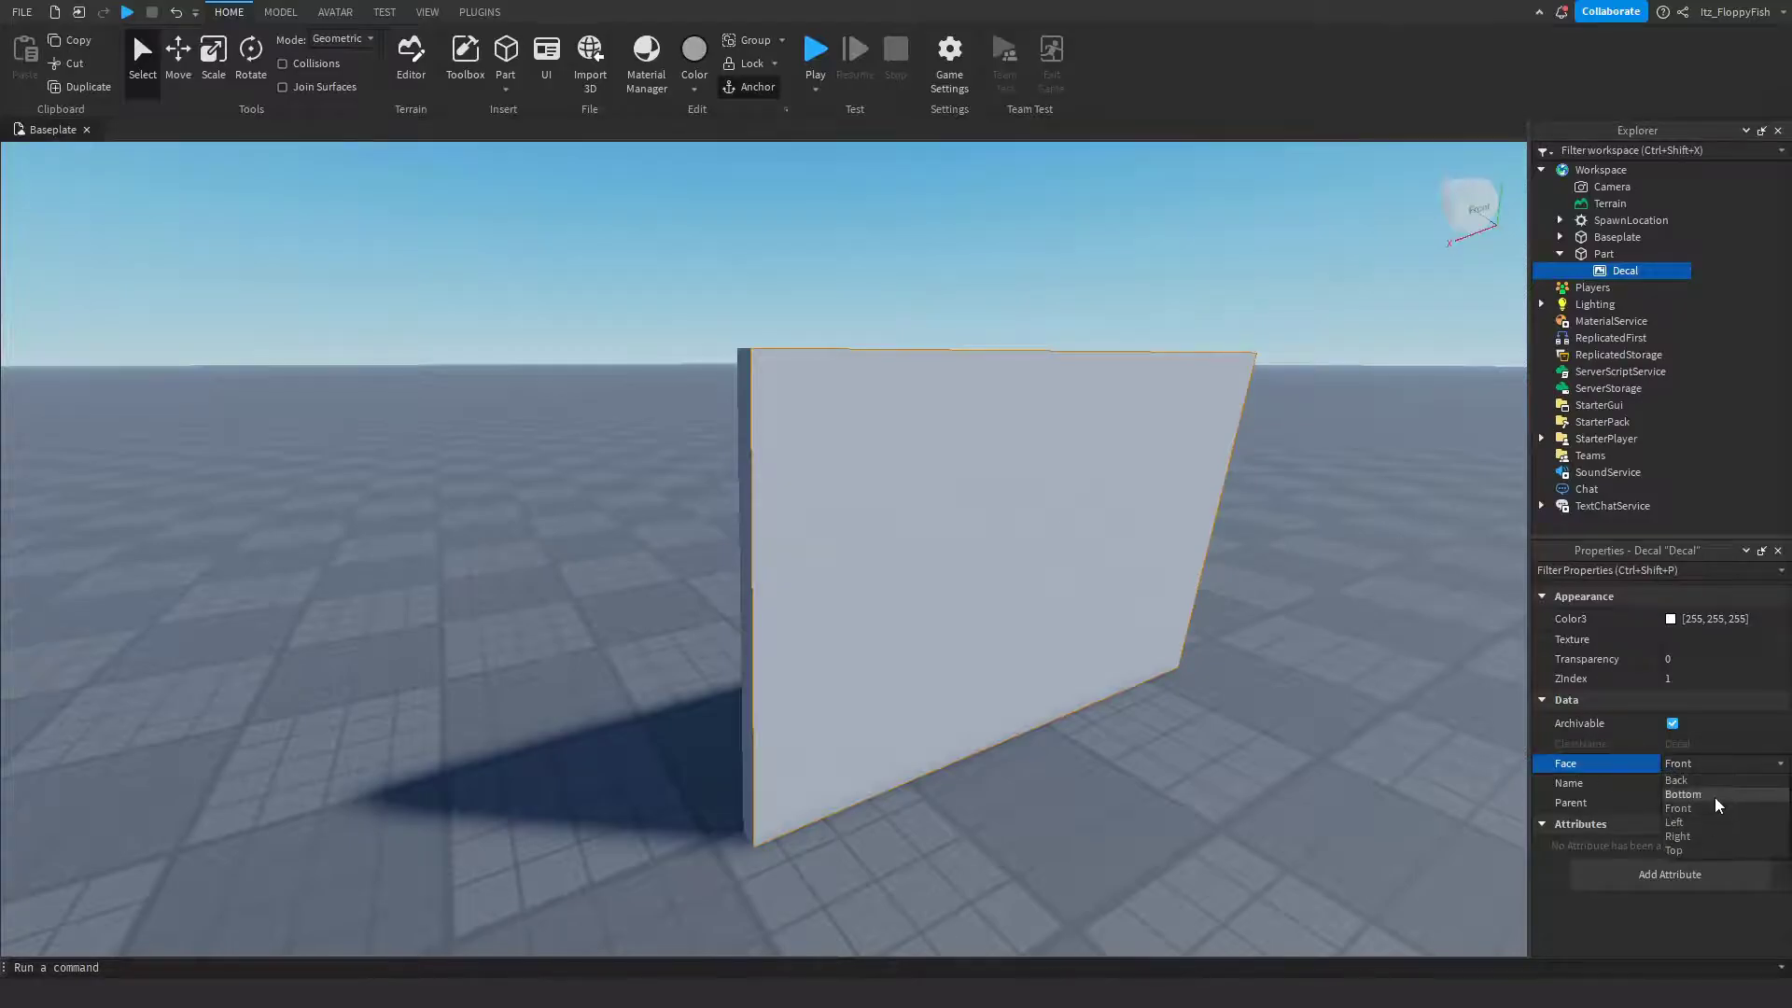
pyautogui.click(1716, 797)
pyautogui.moveTo(1400, 728); pyautogui.dragTo(1040, 737, button='right')
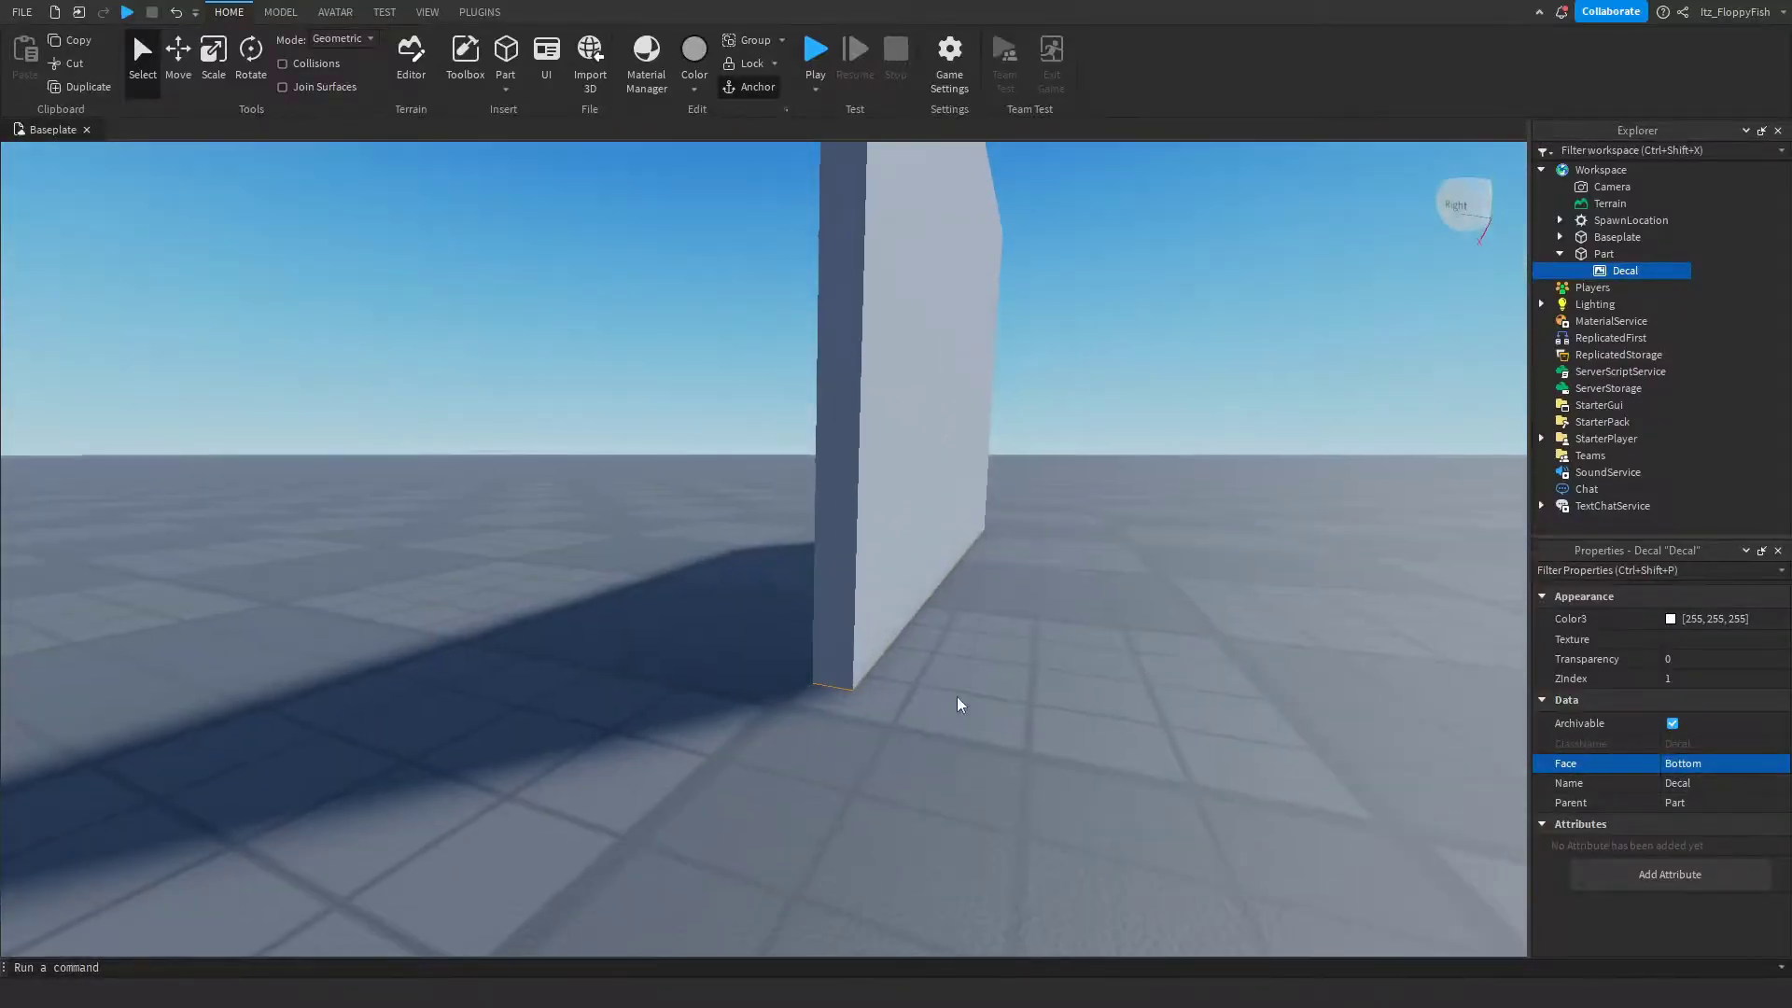
pyautogui.moveTo(955, 696); pyautogui.dragTo(760, 712, button='right')
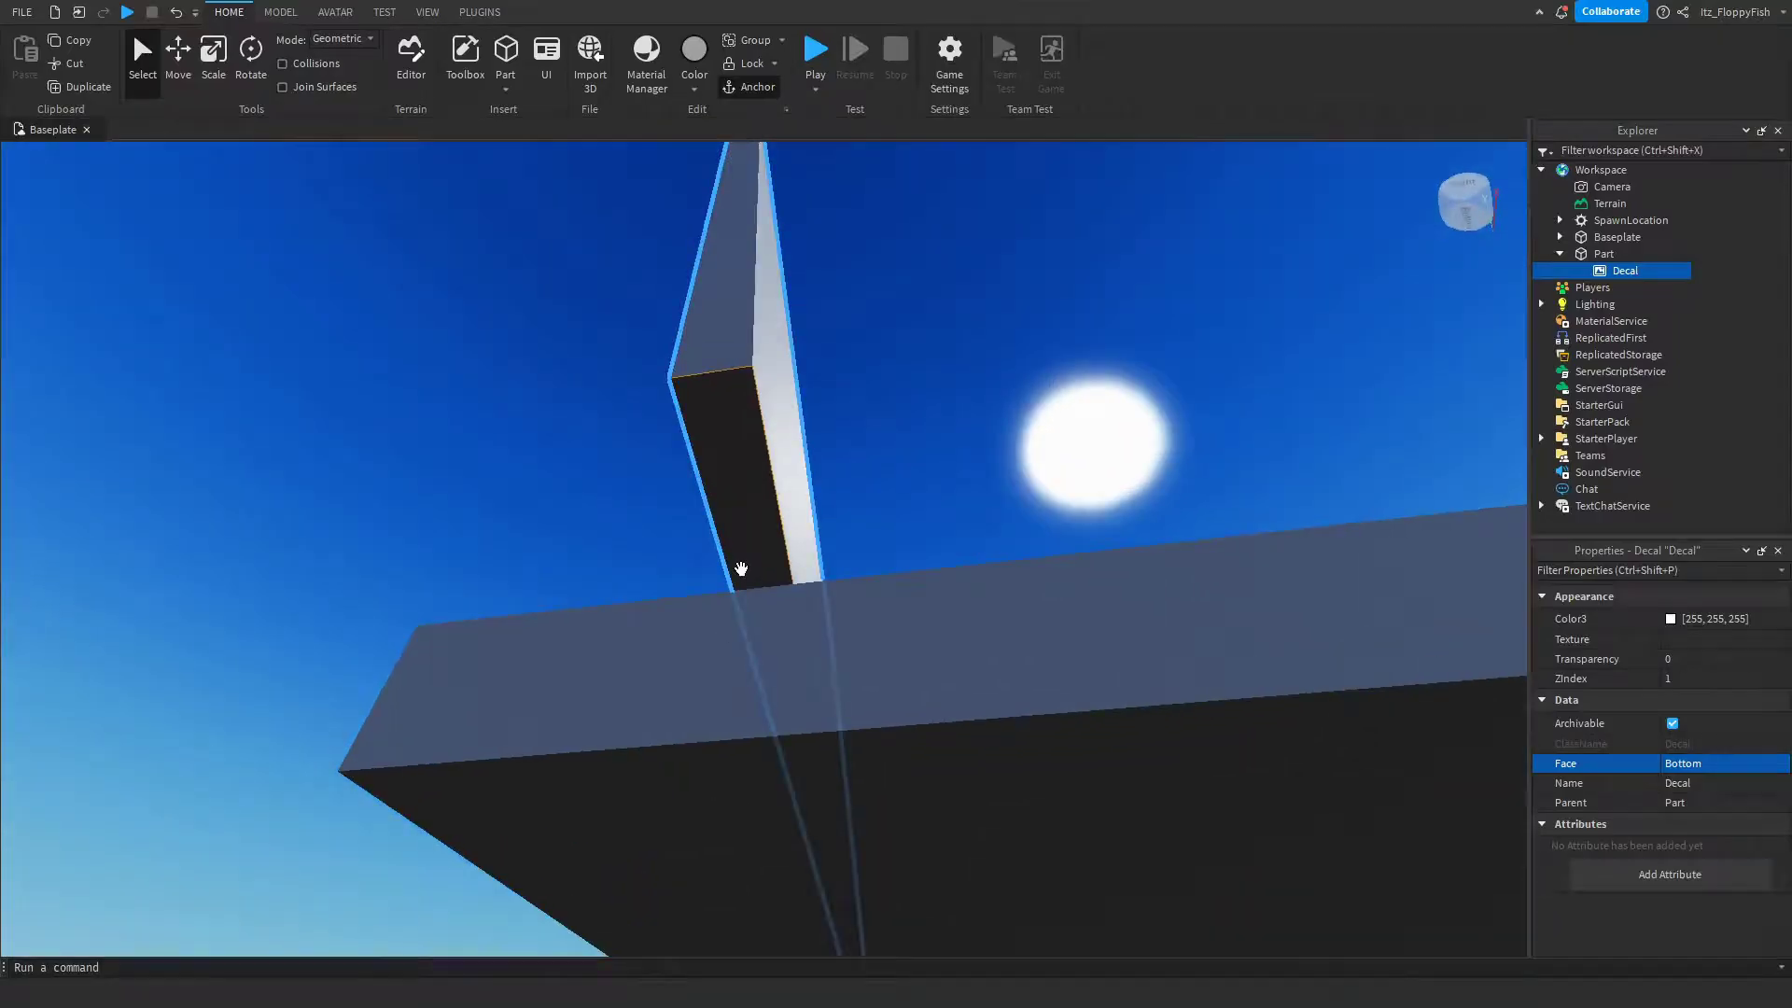
pyautogui.moveTo(741, 568); pyautogui.dragTo(759, 464, button='right')
pyautogui.scroll(-2, 760, 464)
pyautogui.hotkey('ctrl', 'z')
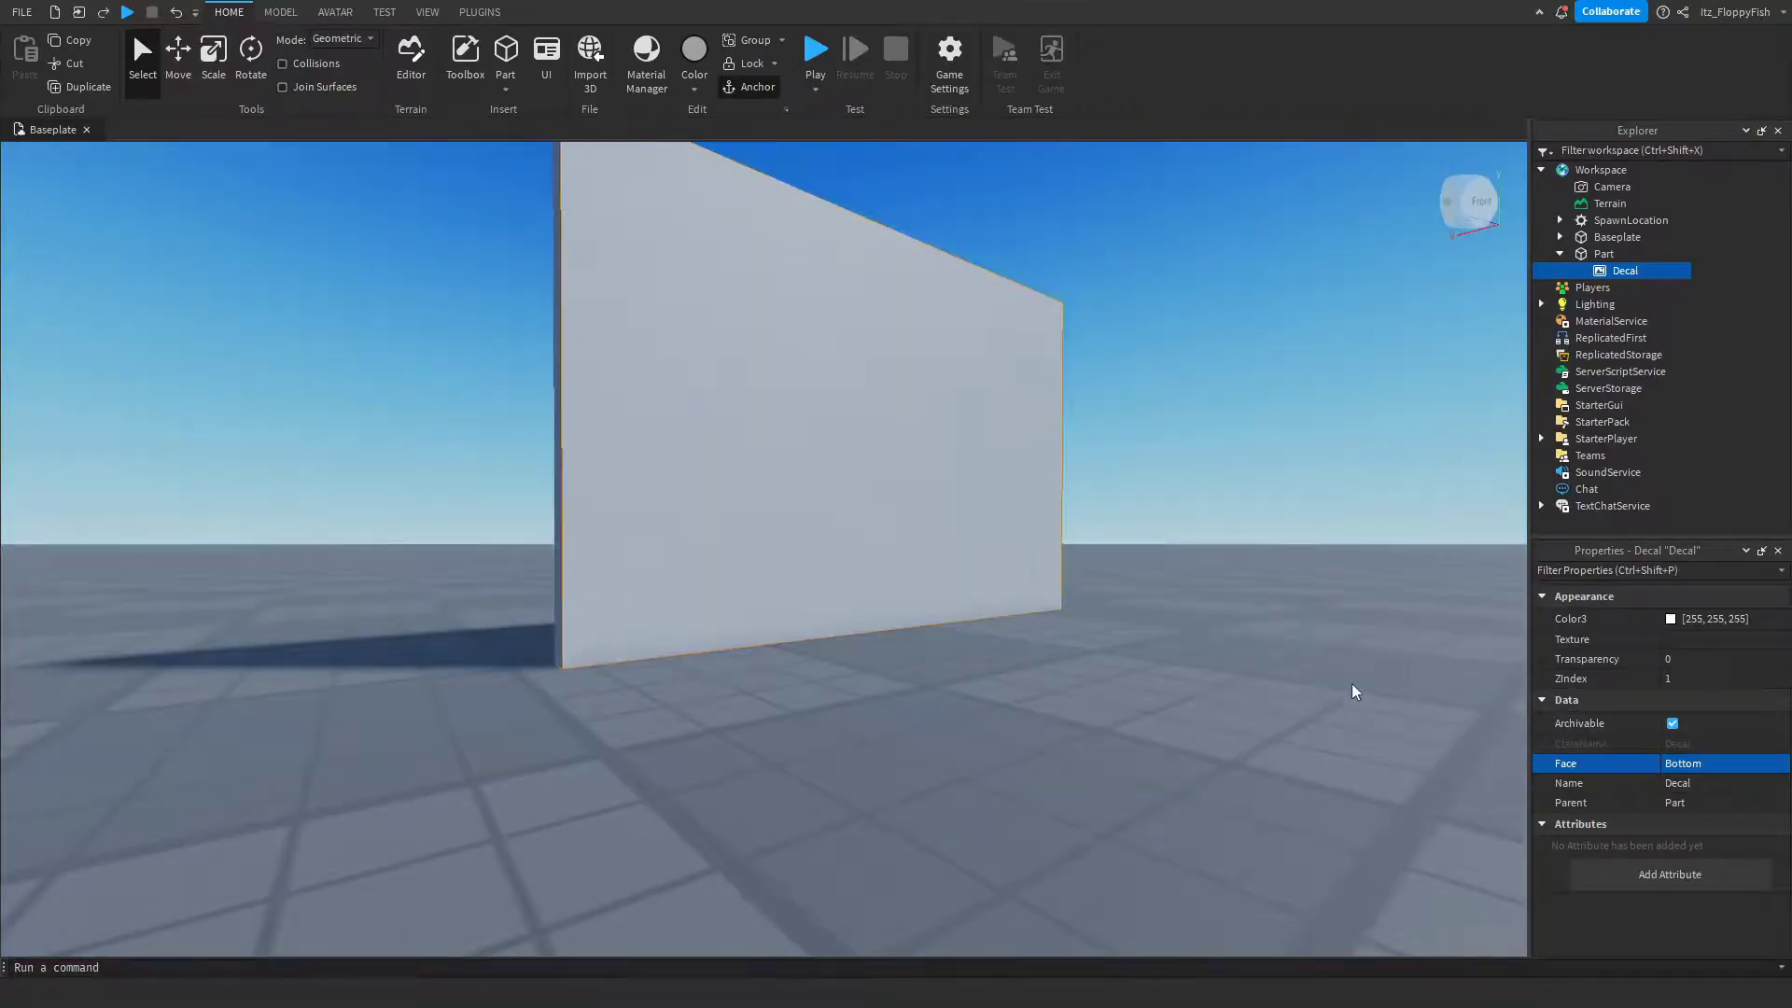
pyautogui.moveTo(1351, 683); pyautogui.dragTo(1156, 624, button='right')
pyautogui.scroll(-3, 1202, 612)
pyautogui.click(1161, 625)
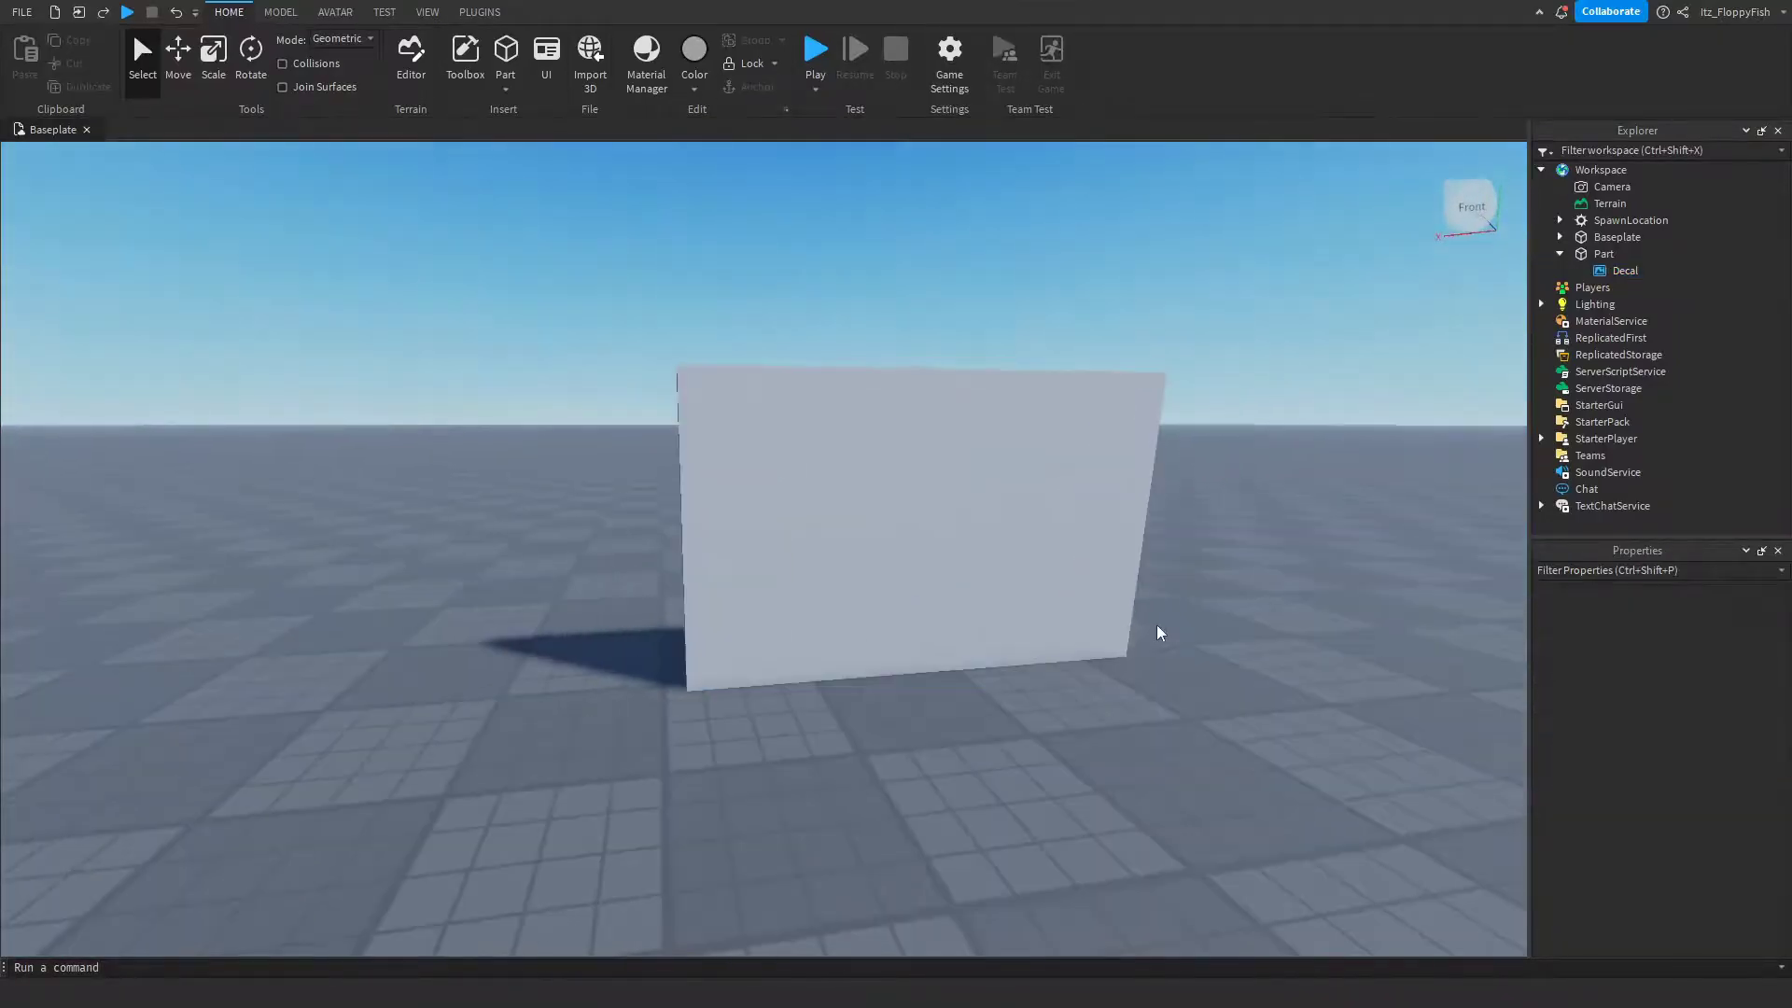
pyautogui.click(977, 493)
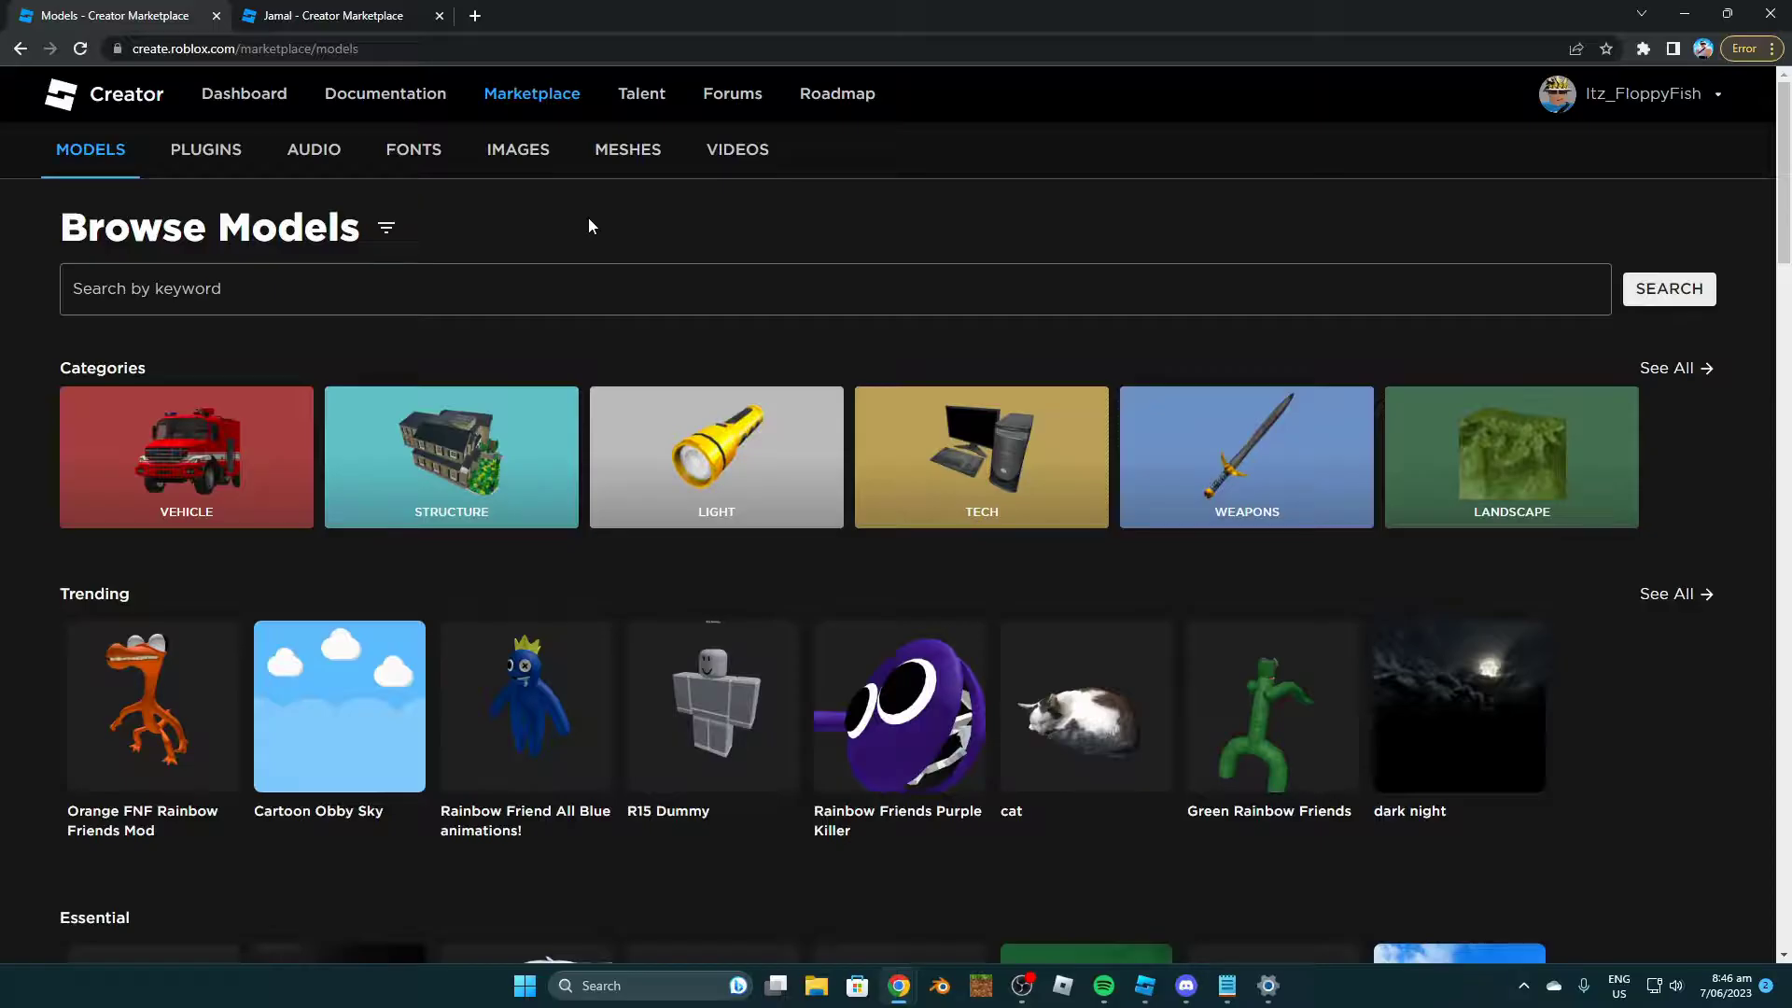
# - Open the Images section of the Creator Marketplace in the browser and look through the listed images
pyautogui.click(651, 294)
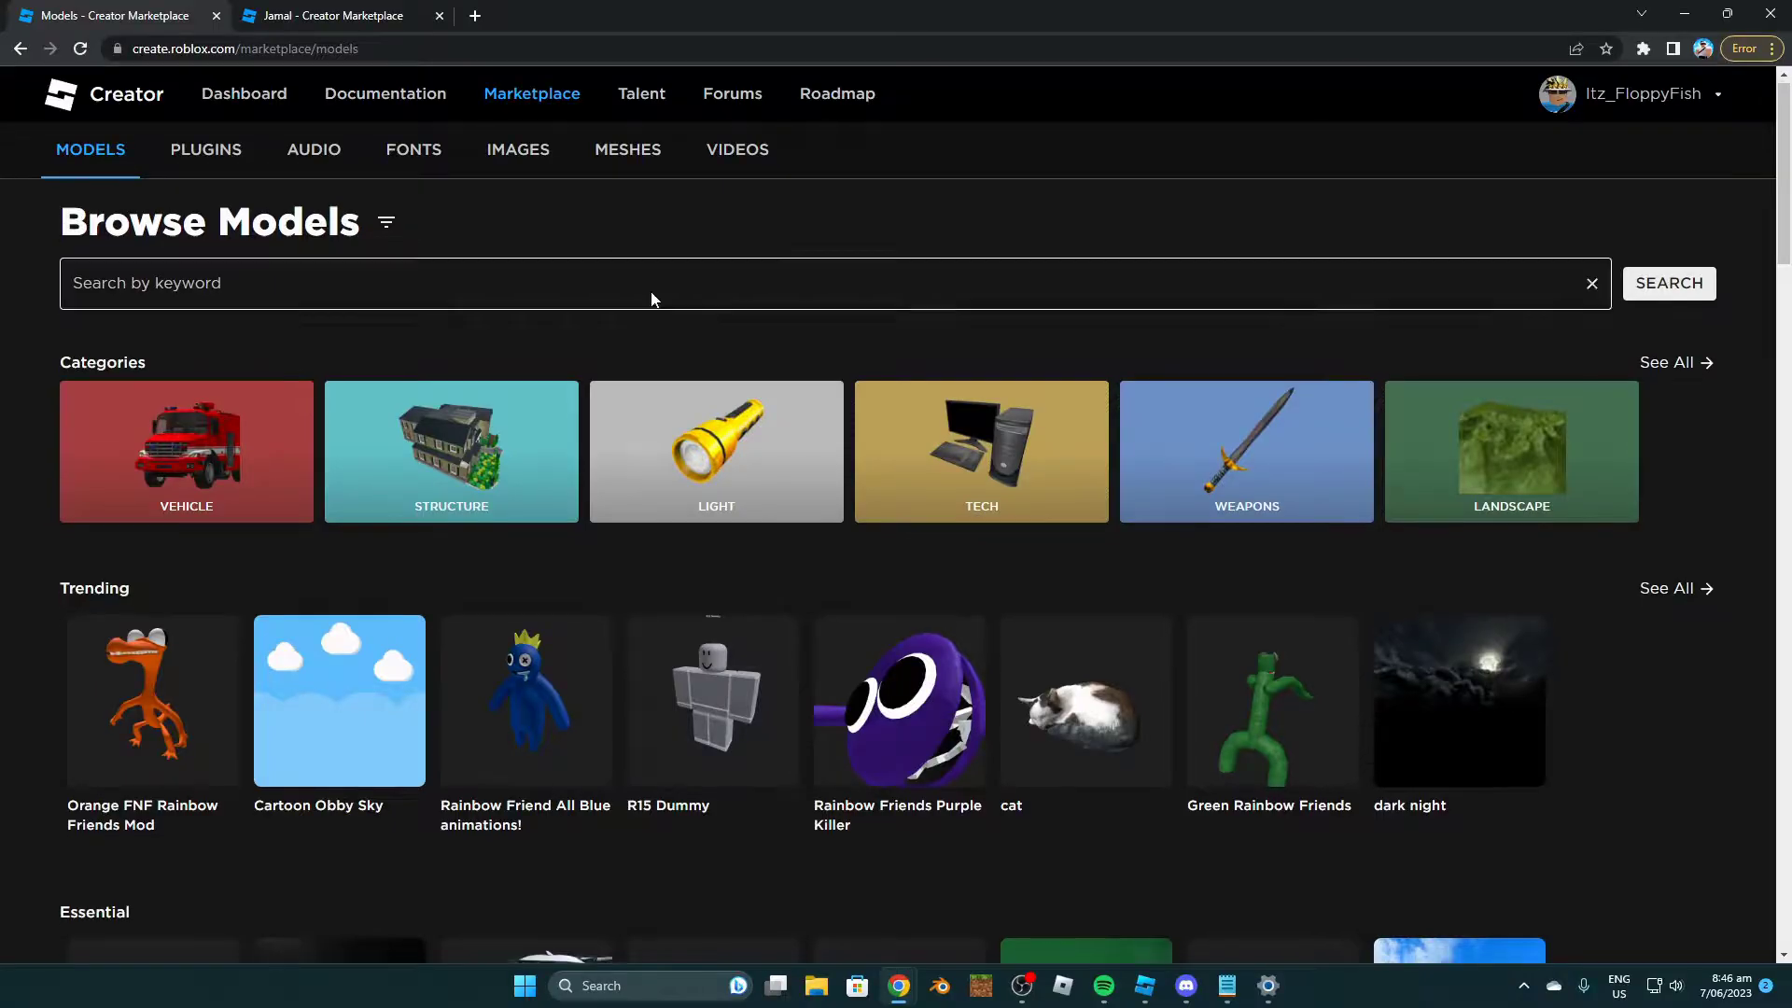
pyautogui.scroll(-2, 653, 289)
pyautogui.scroll(2, 658, 285)
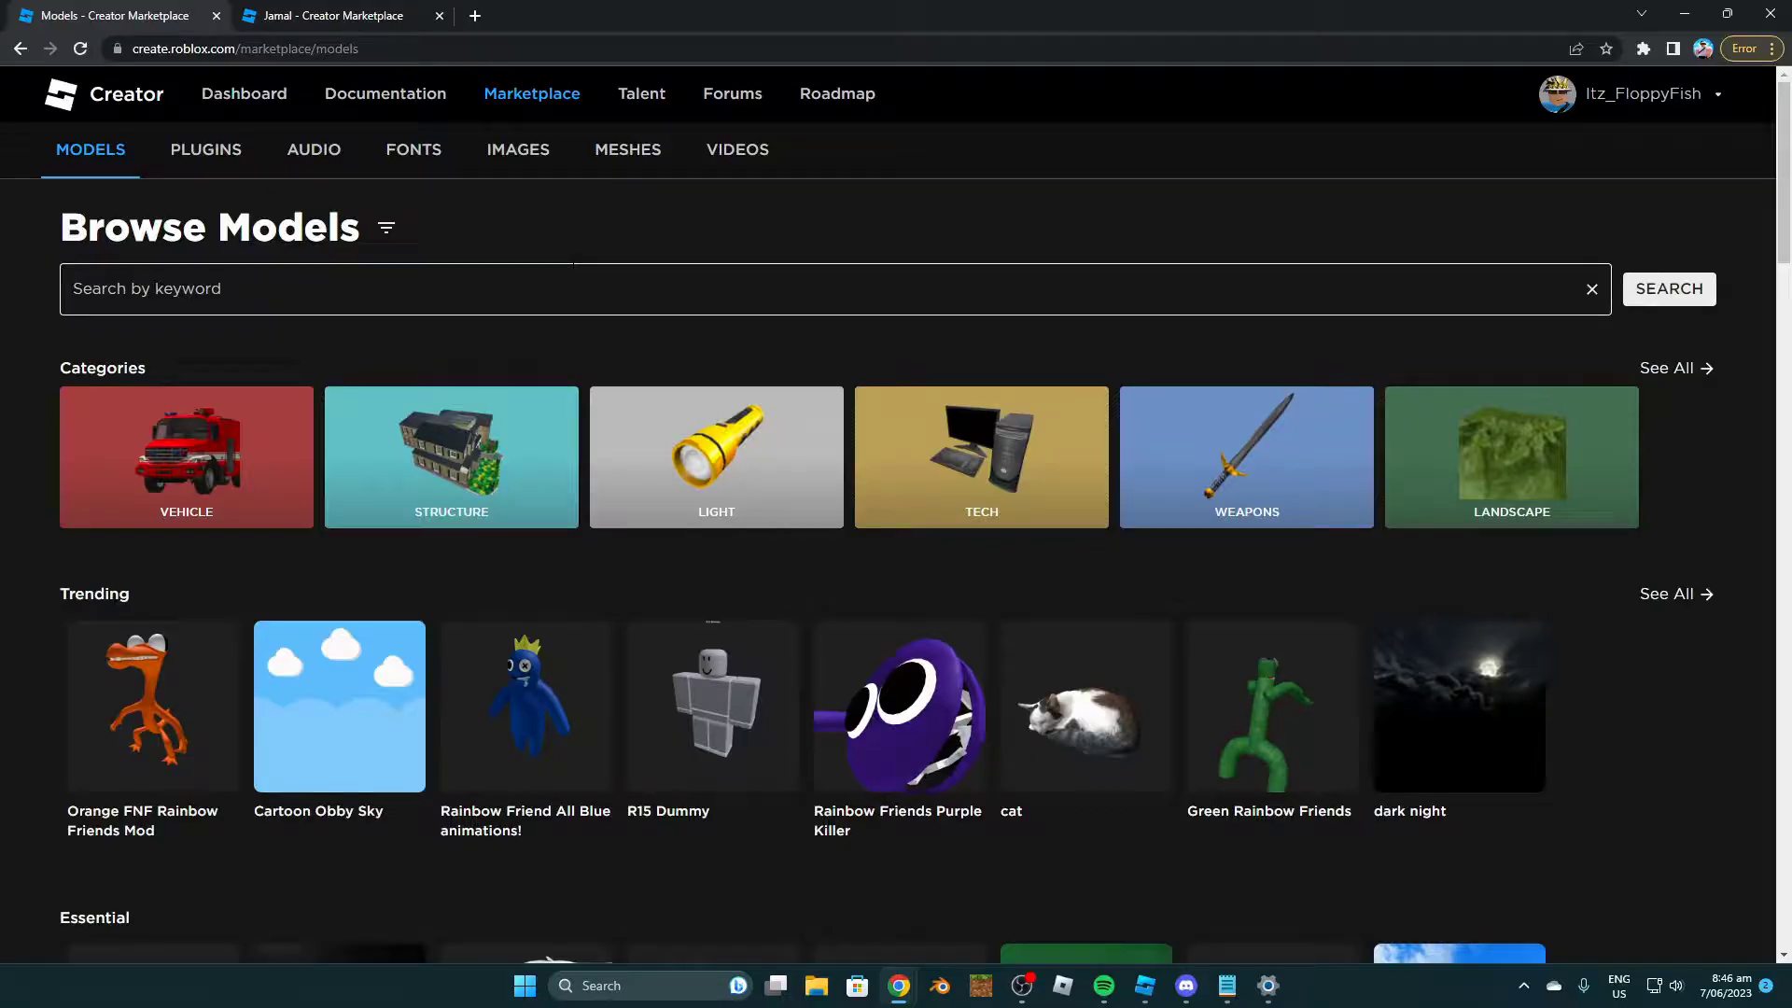
pyautogui.click(473, 366)
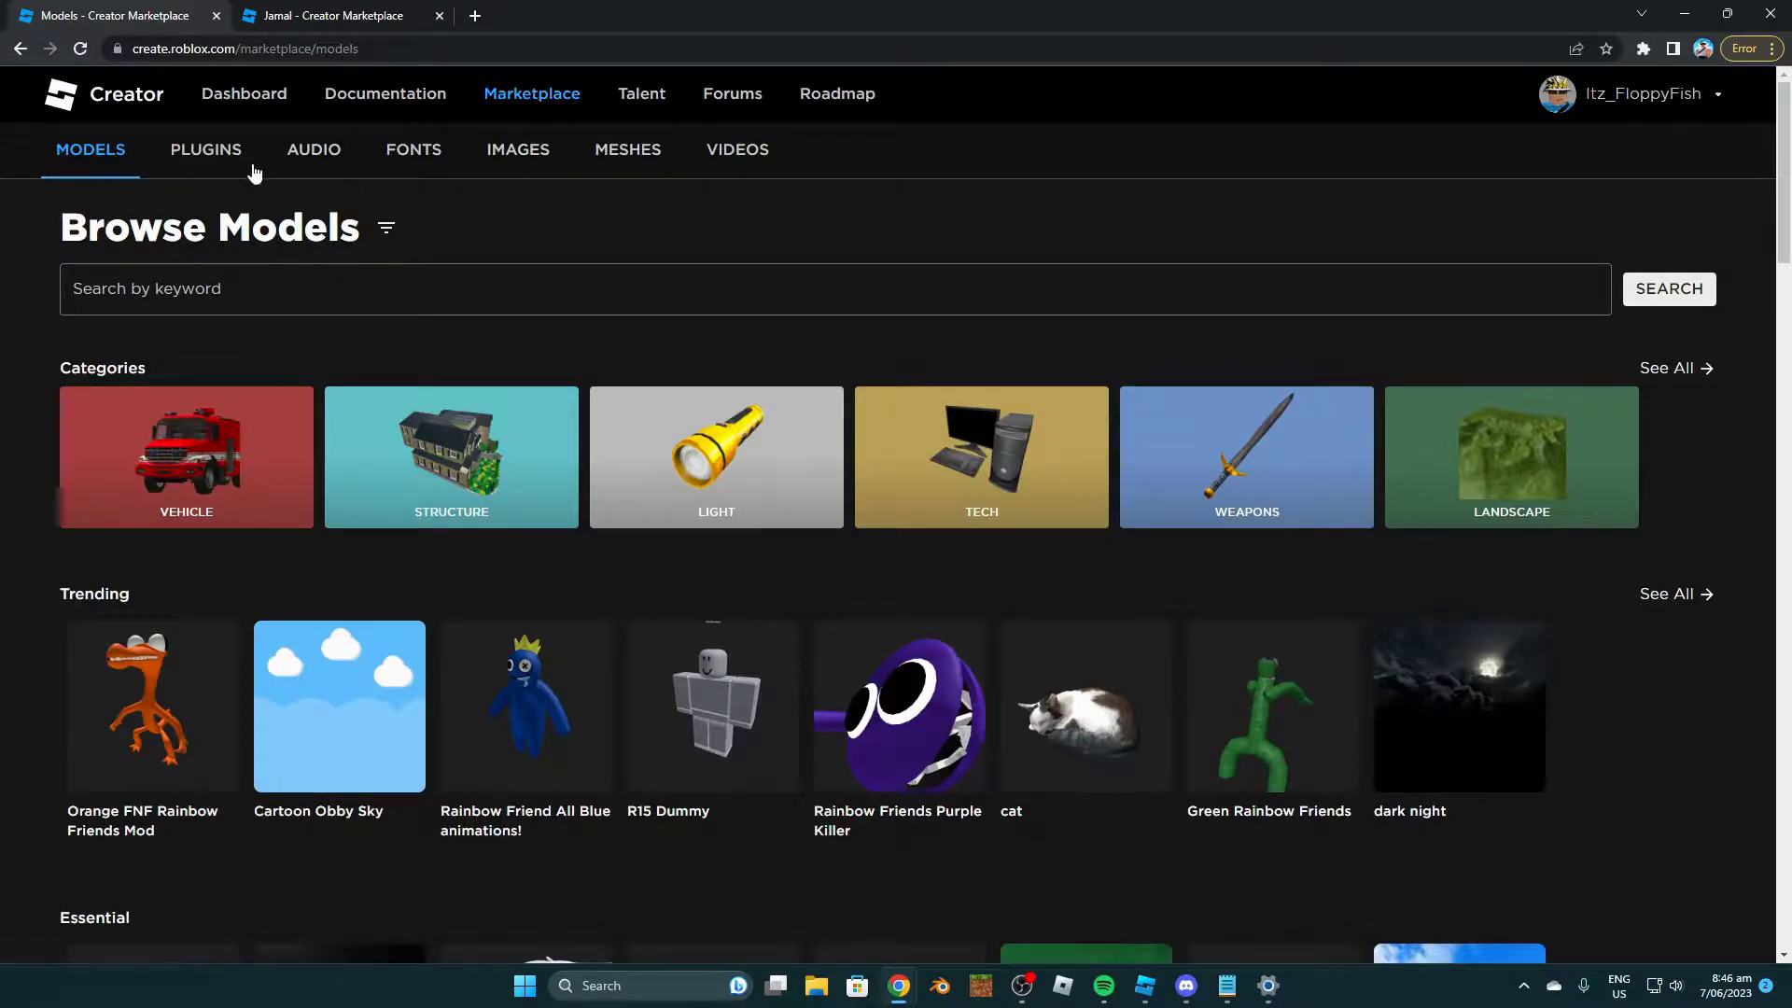
pyautogui.click(526, 151)
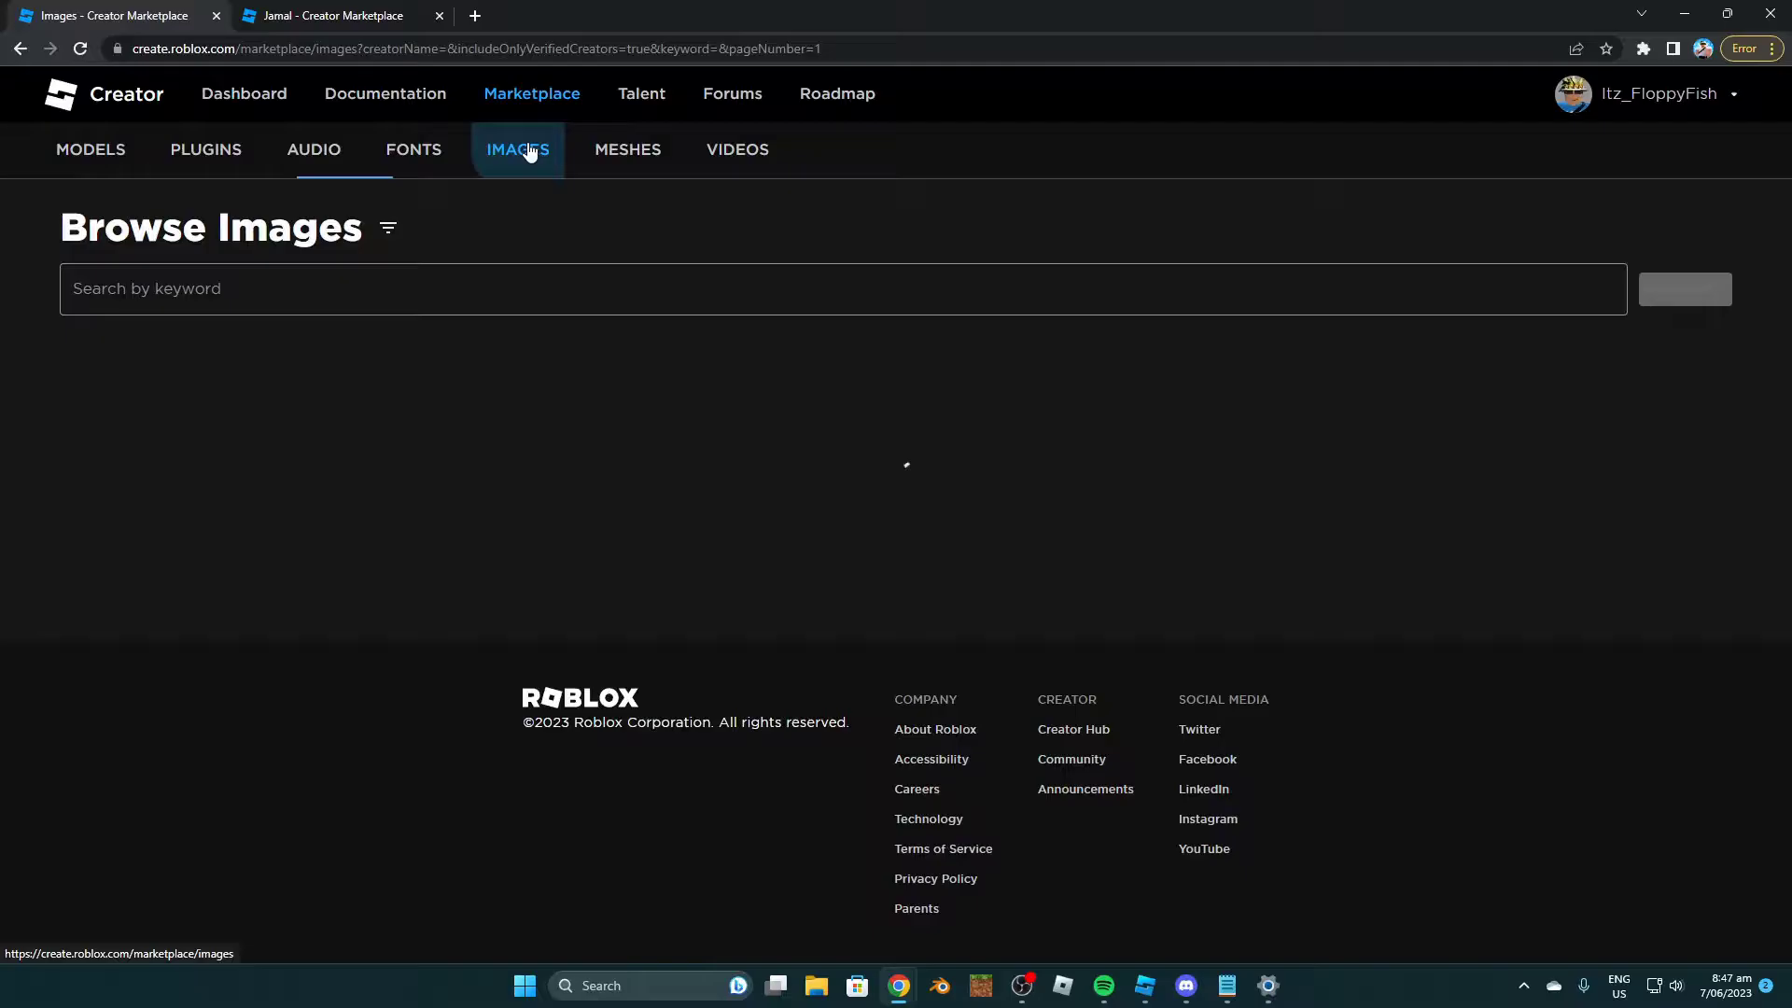
pyautogui.scroll(-5, 1135, 446)
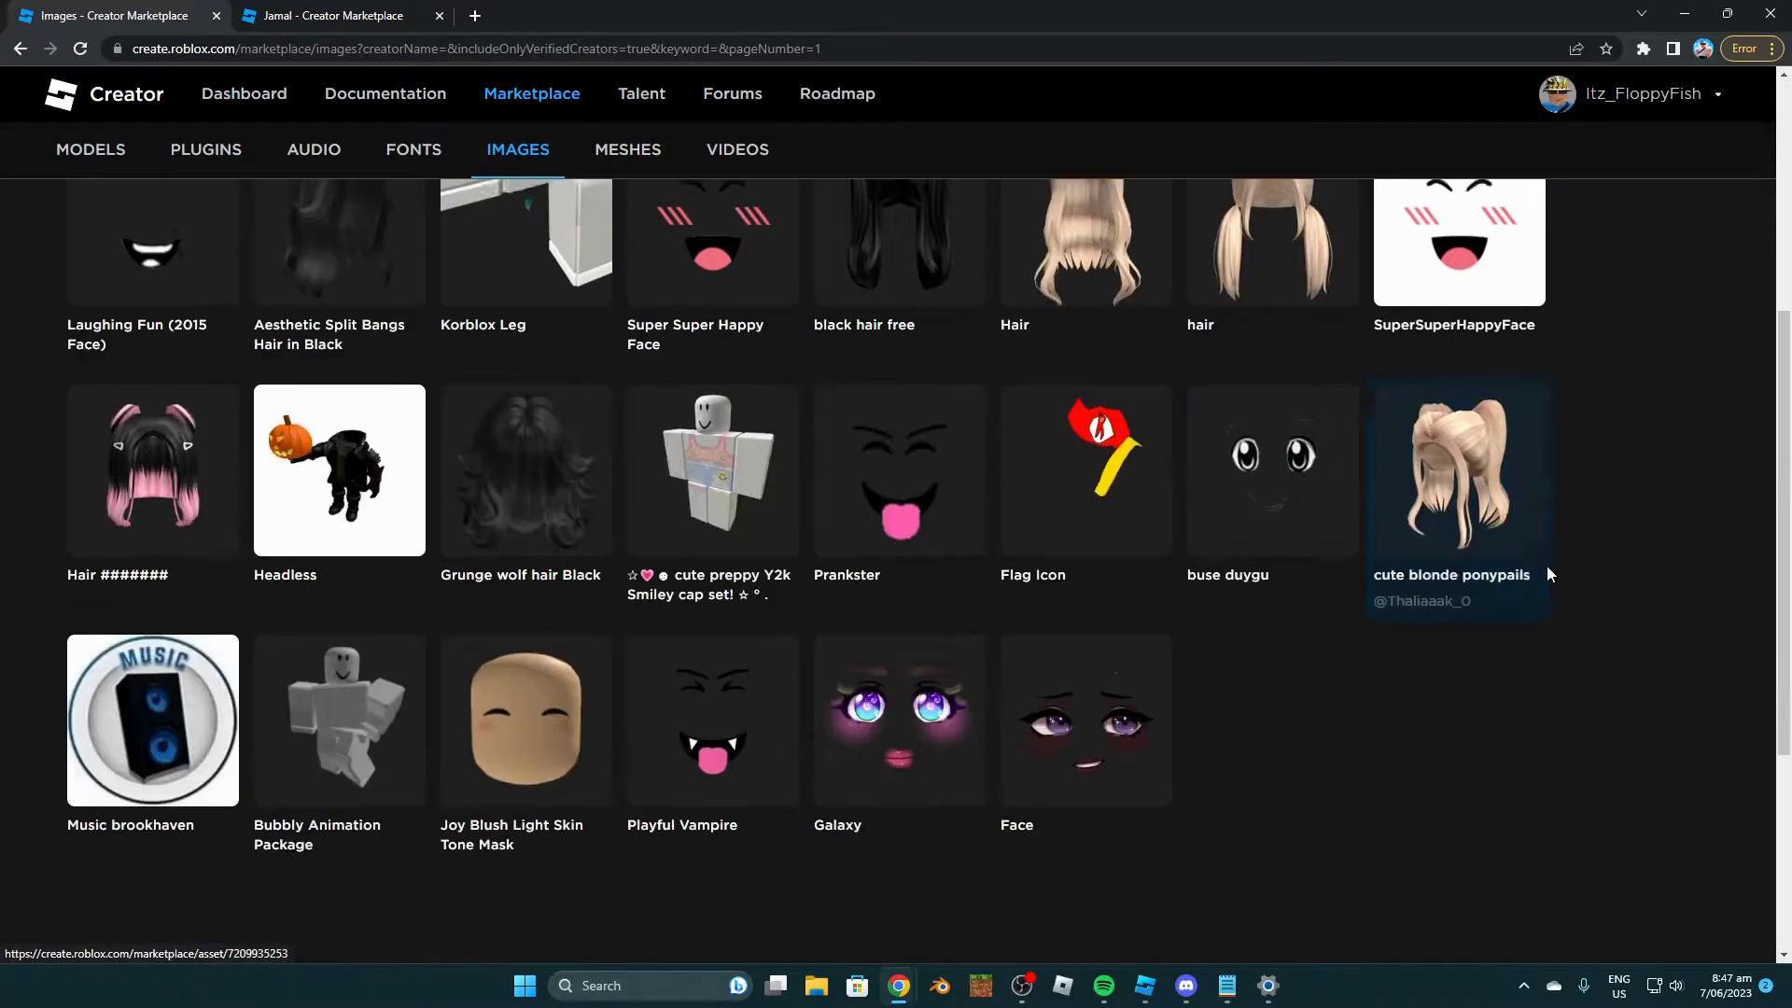
pyautogui.scroll(5, 1269, 742)
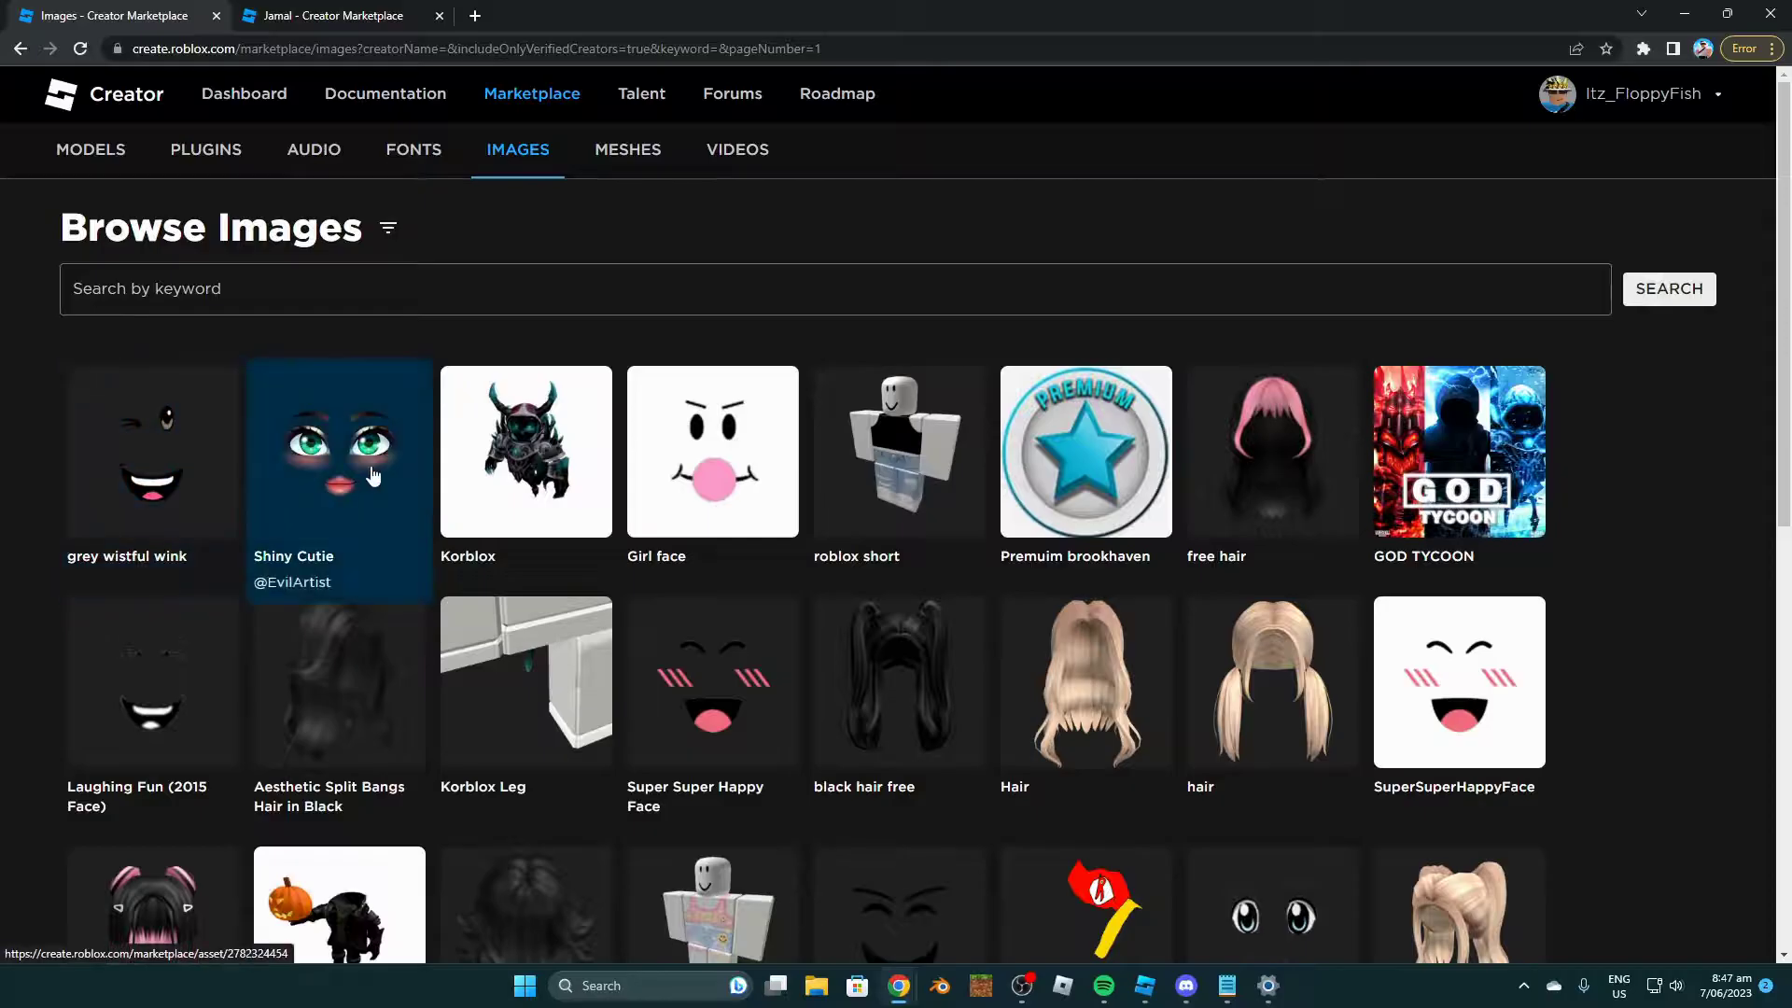
pyautogui.scroll(-6, 712, 499)
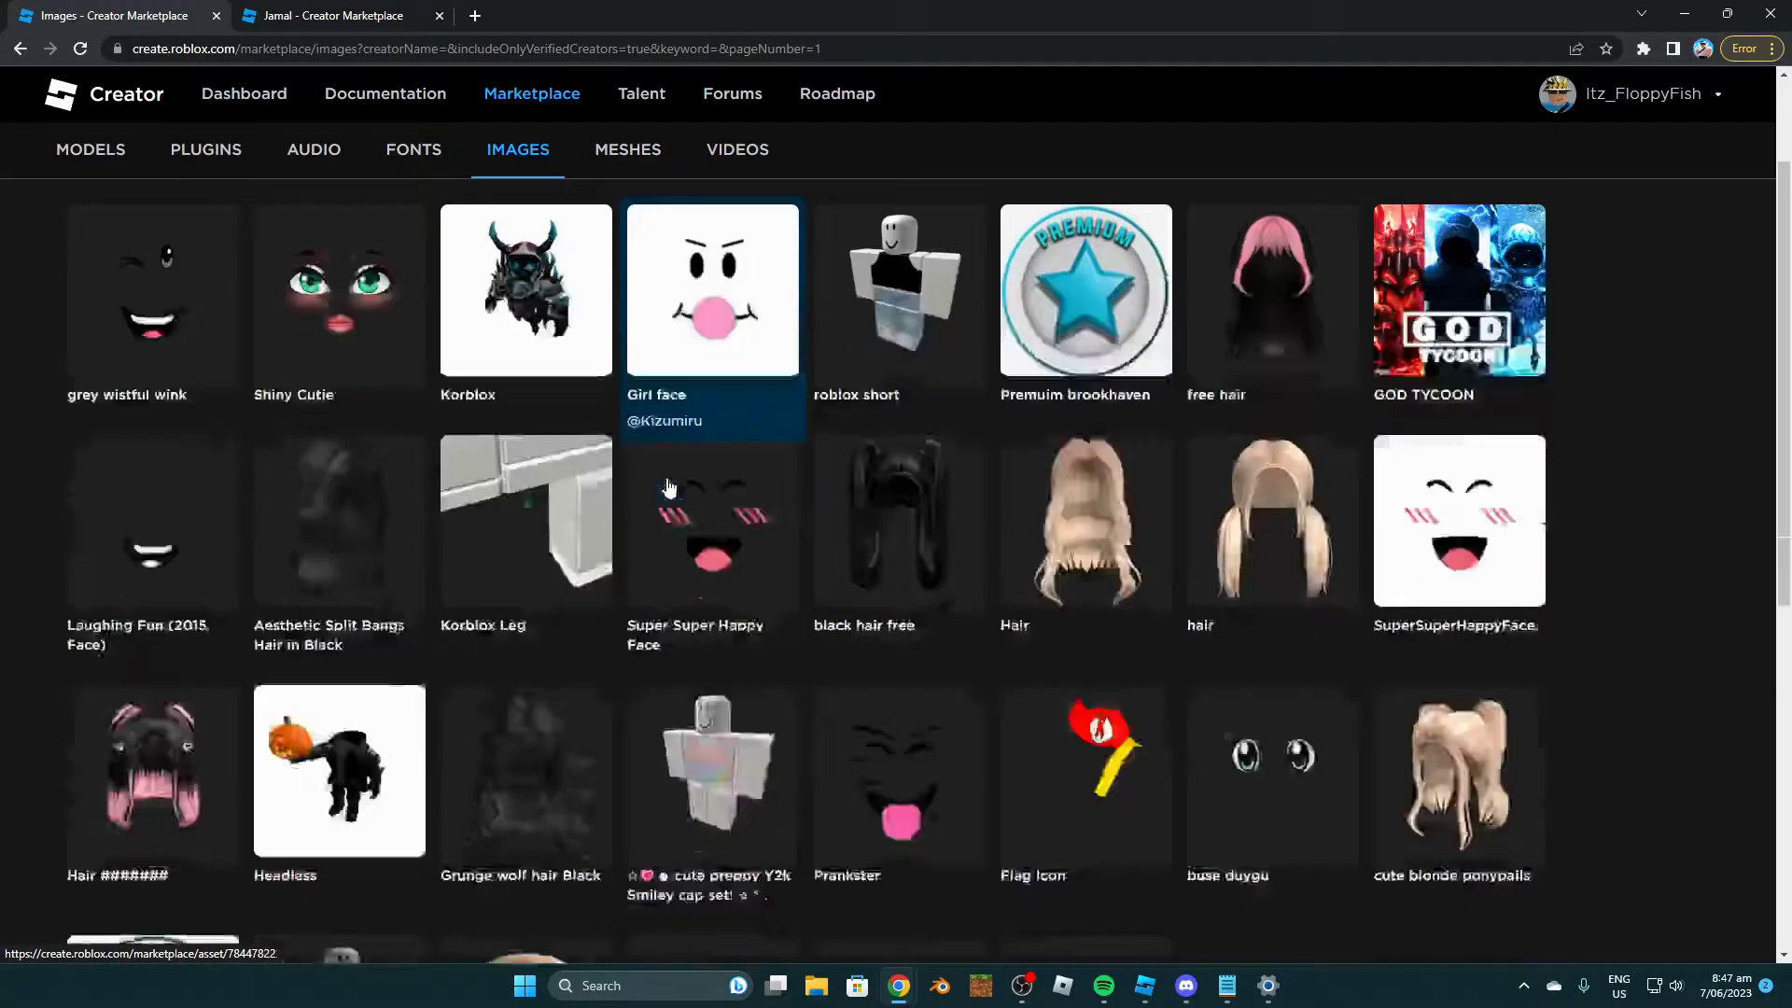
pyautogui.scroll(6, 860, 793)
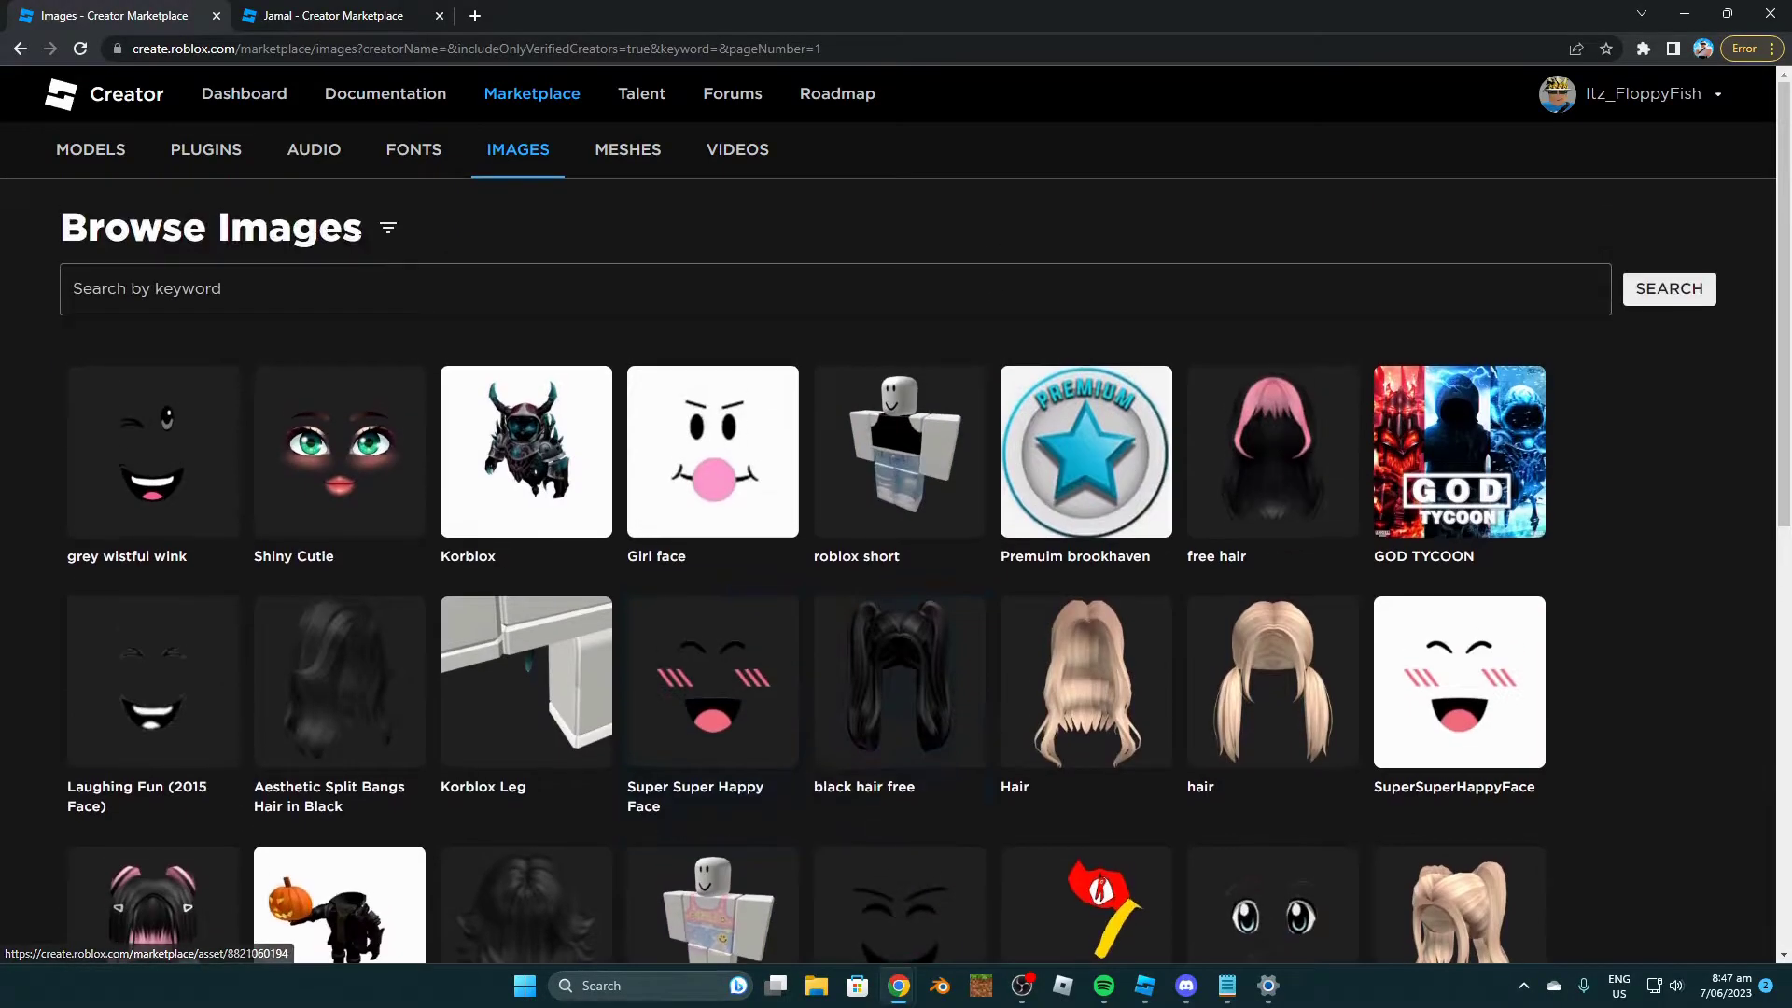
# - Search the marketplace images for "fish" and copy the asset ID of the goldfish bowl decal from its page address
pyautogui.click(371, 270)
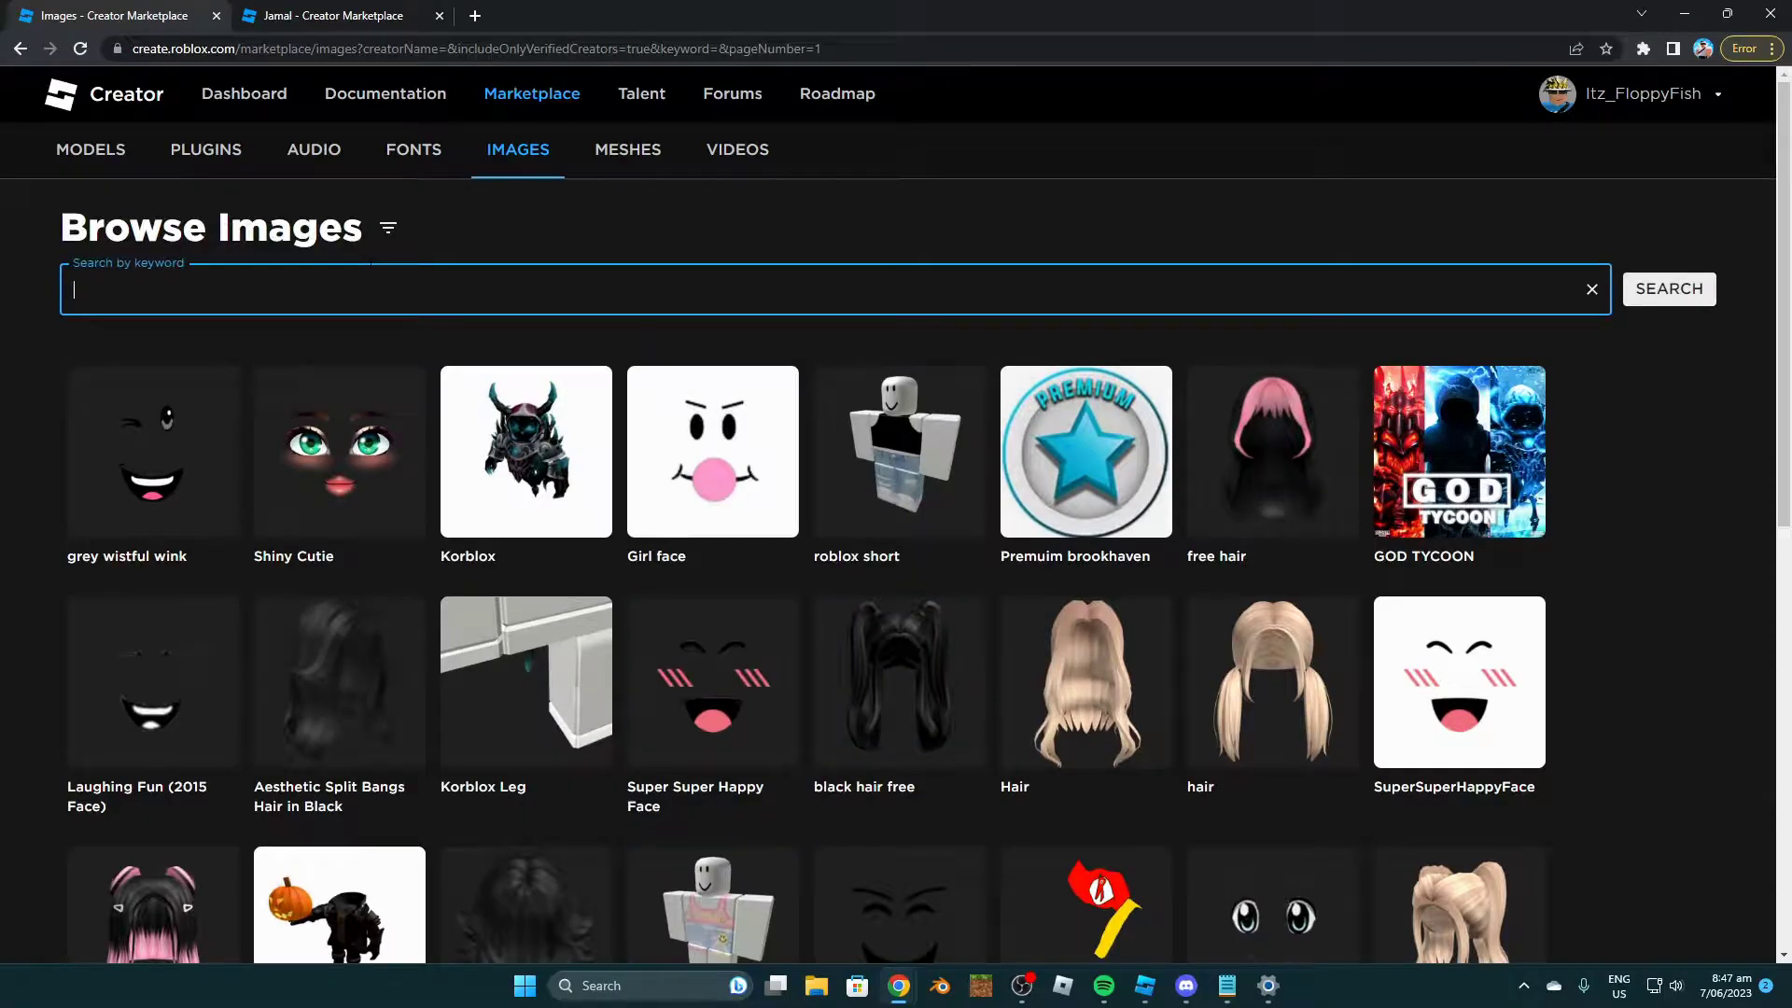
pyautogui.write('fish')
pyautogui.press('Return')
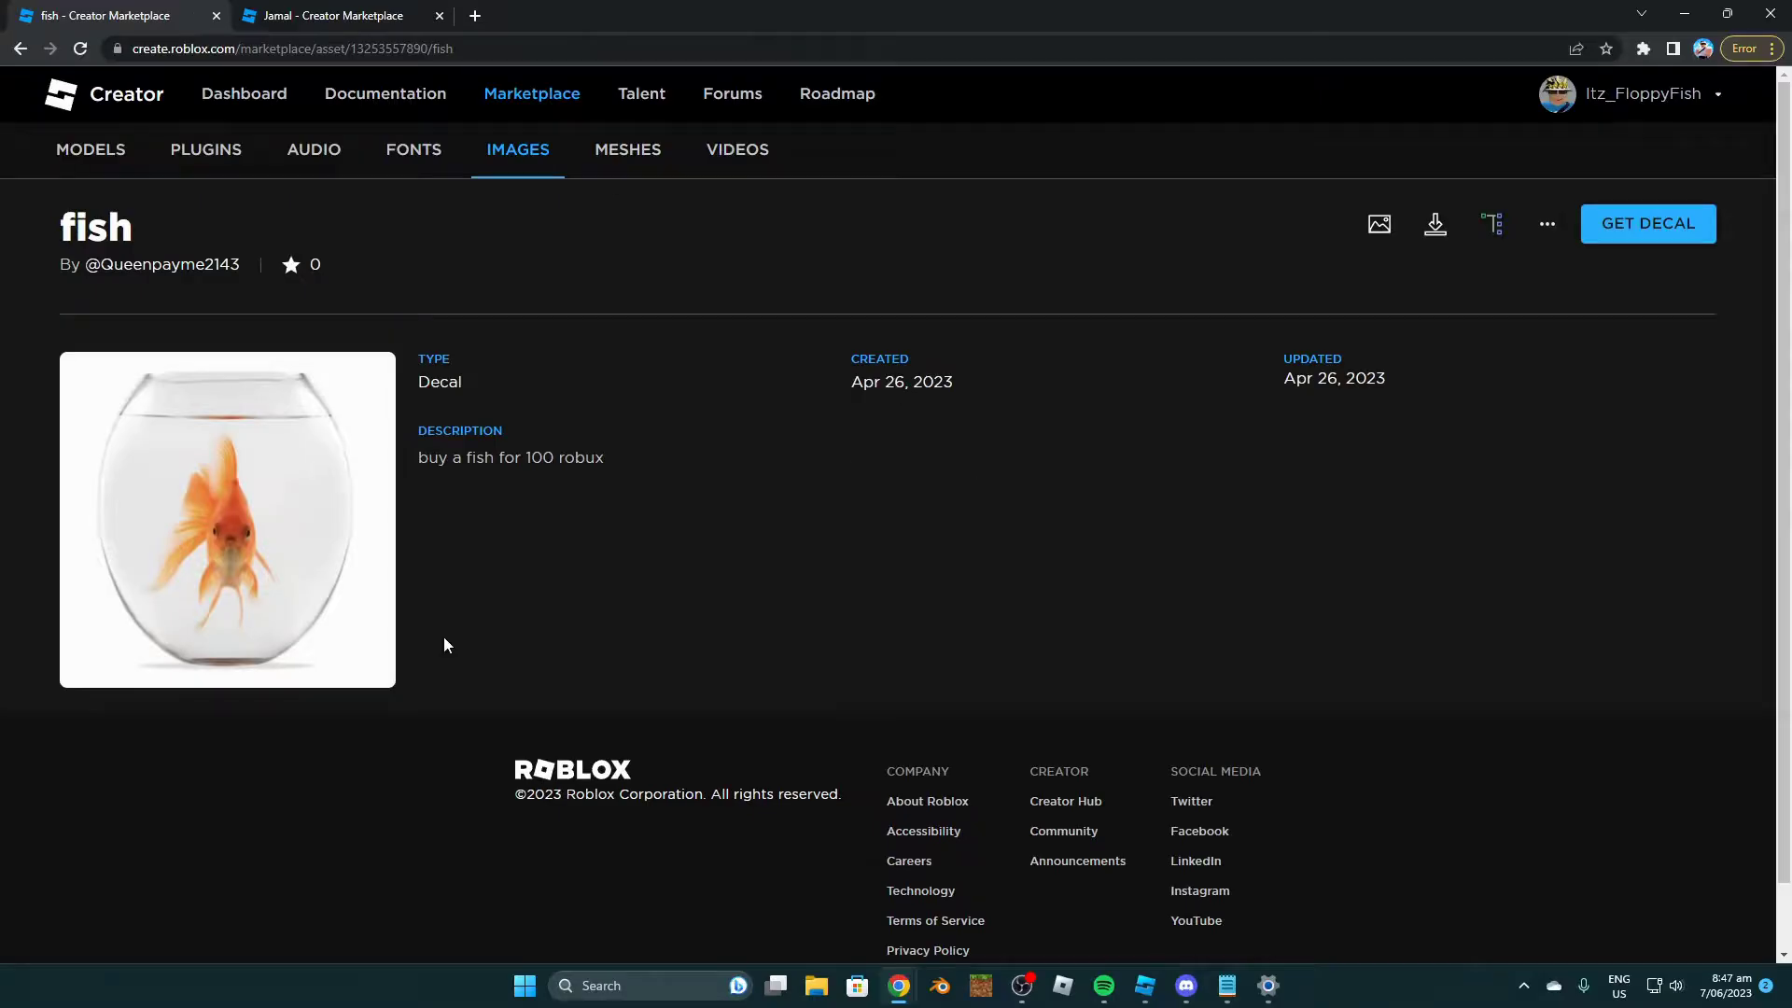
pyautogui.doubleClick(398, 49)
pyautogui.hotkey('ctrl', 'c')
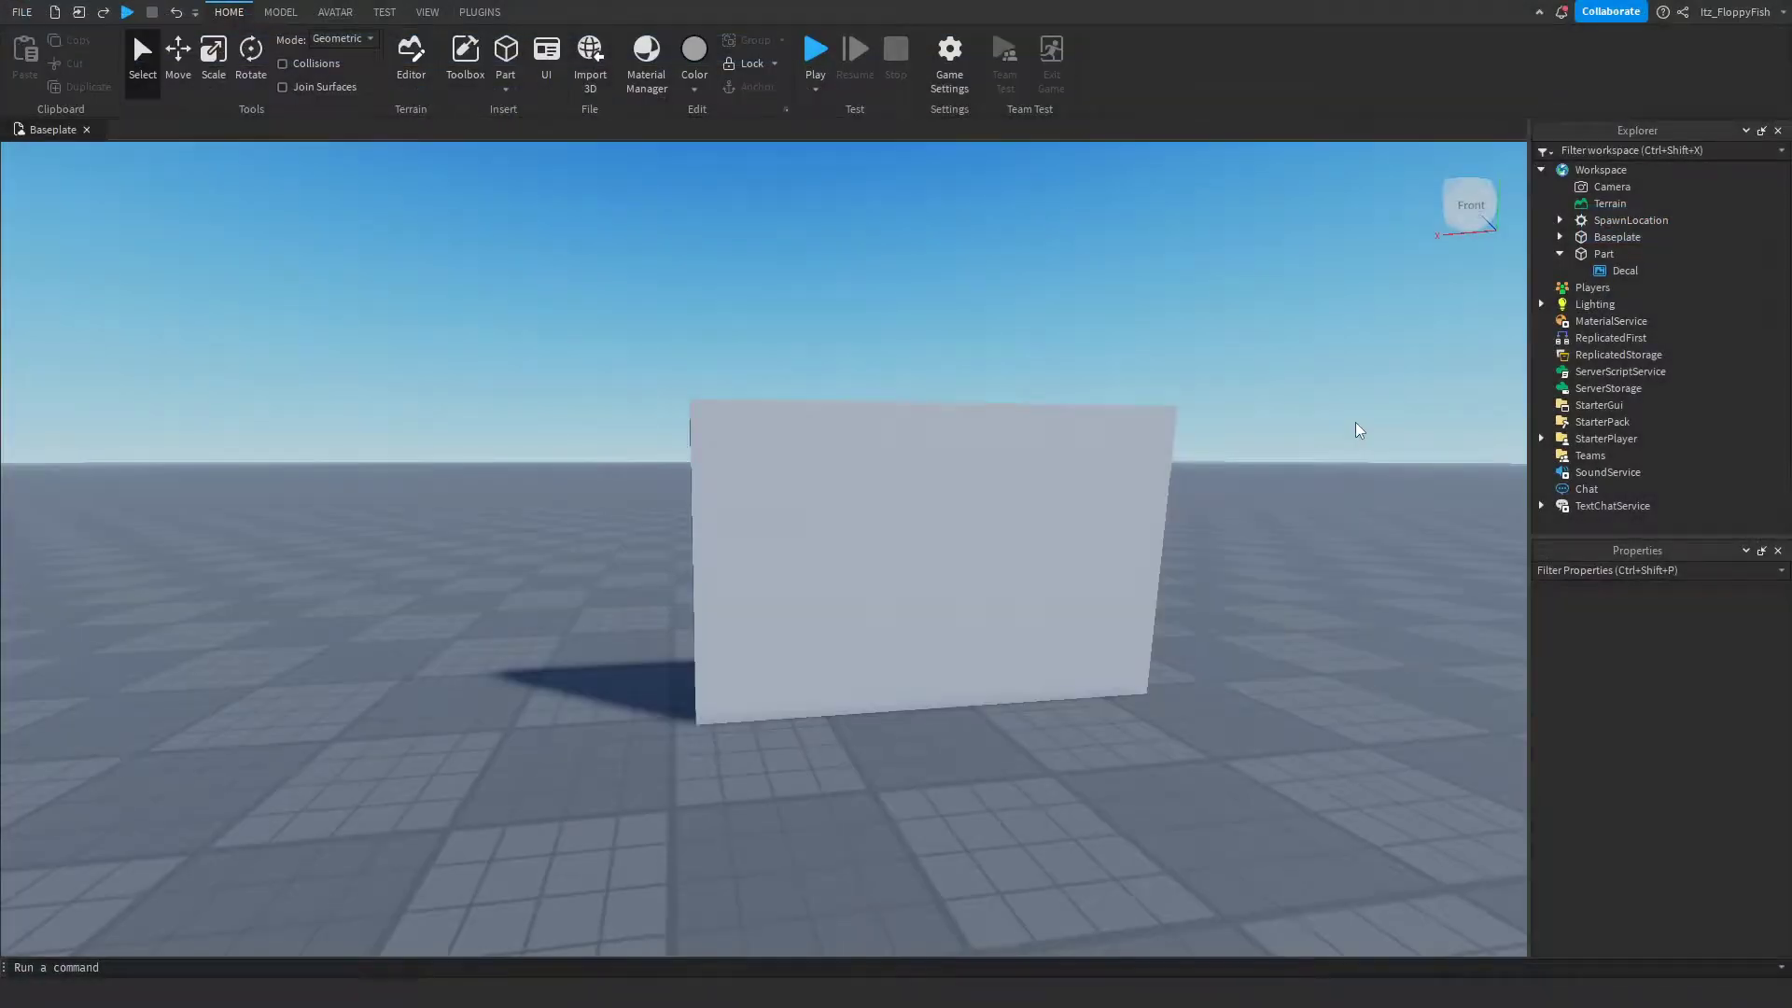
# - Back in Roblox Studio, set the Texture of the panel's decal to the copied fish asset ID
pyautogui.click(1131, 467)
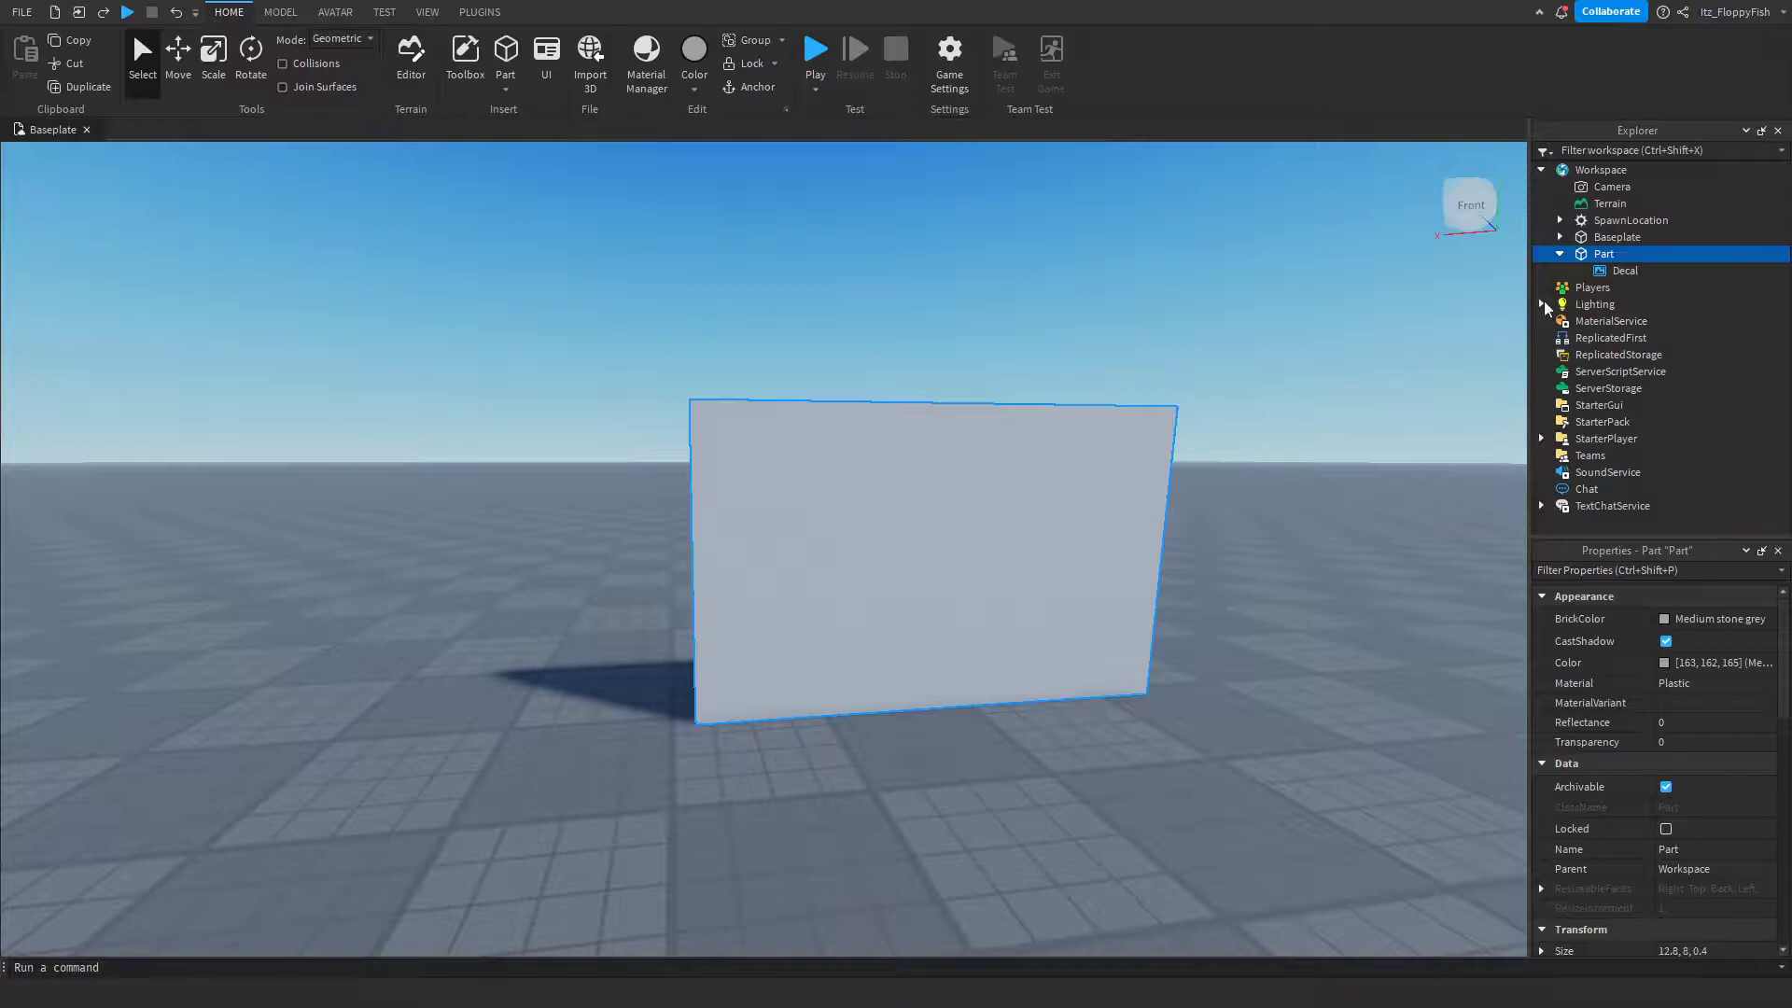
pyautogui.click(1604, 273)
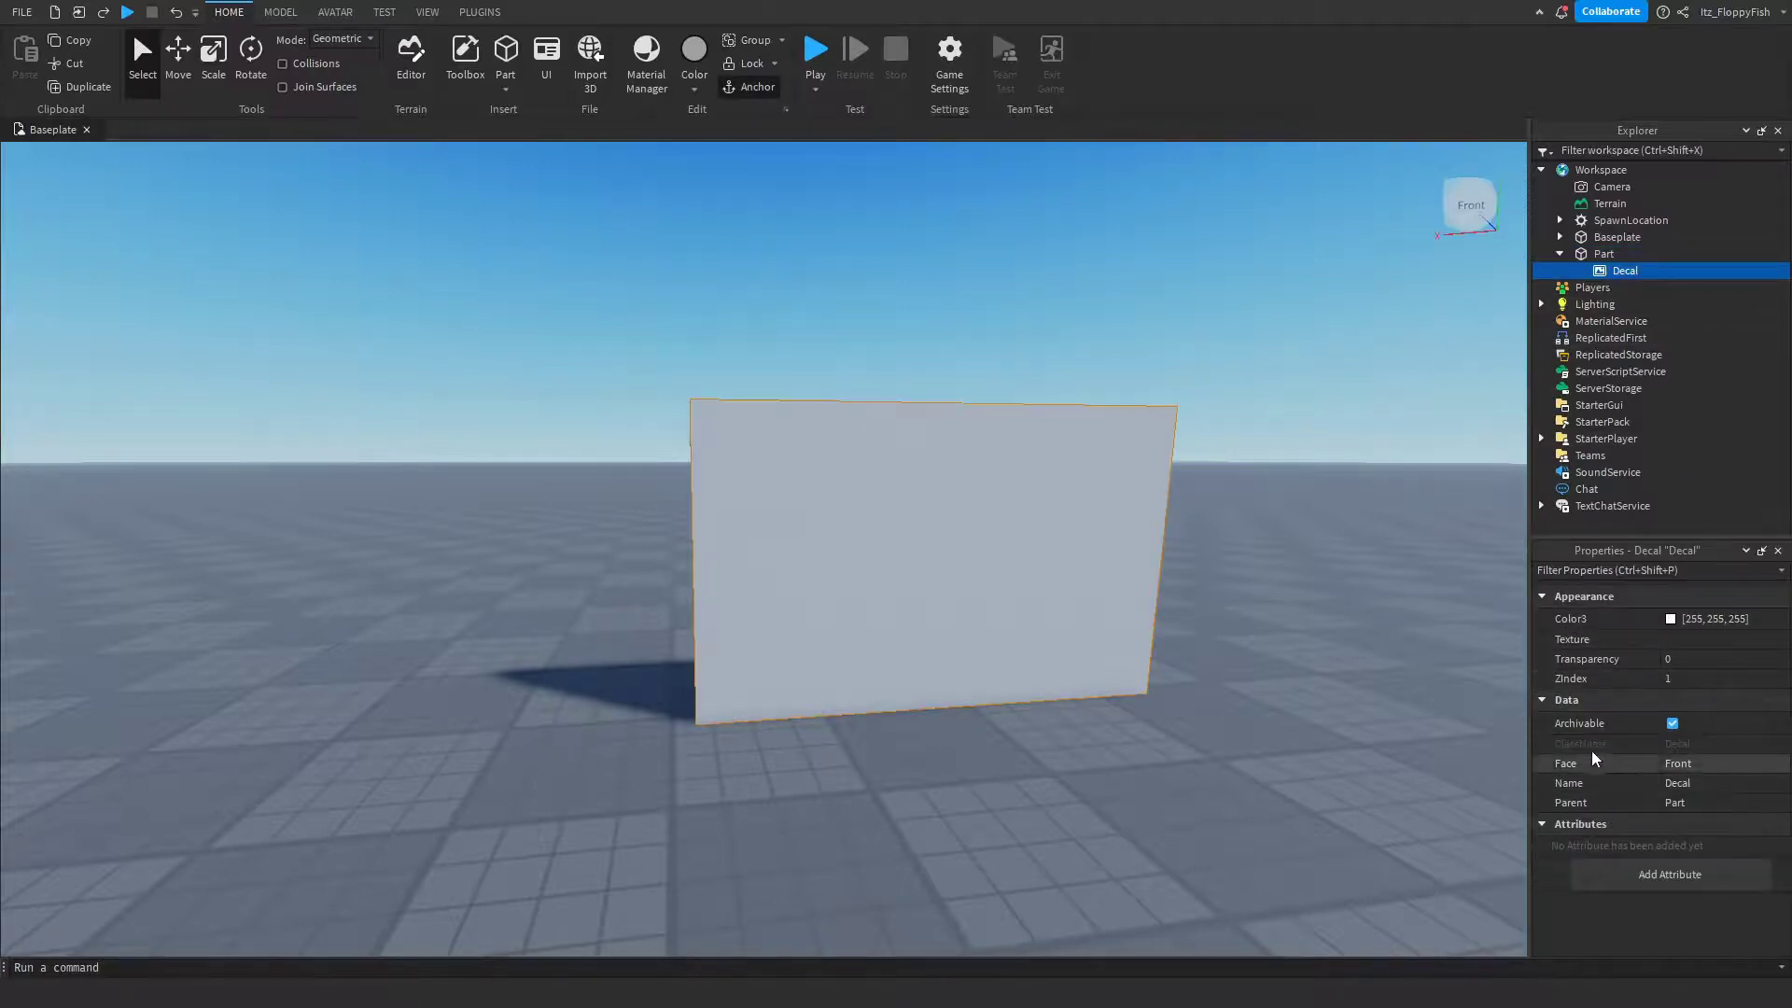
pyautogui.click(1692, 641)
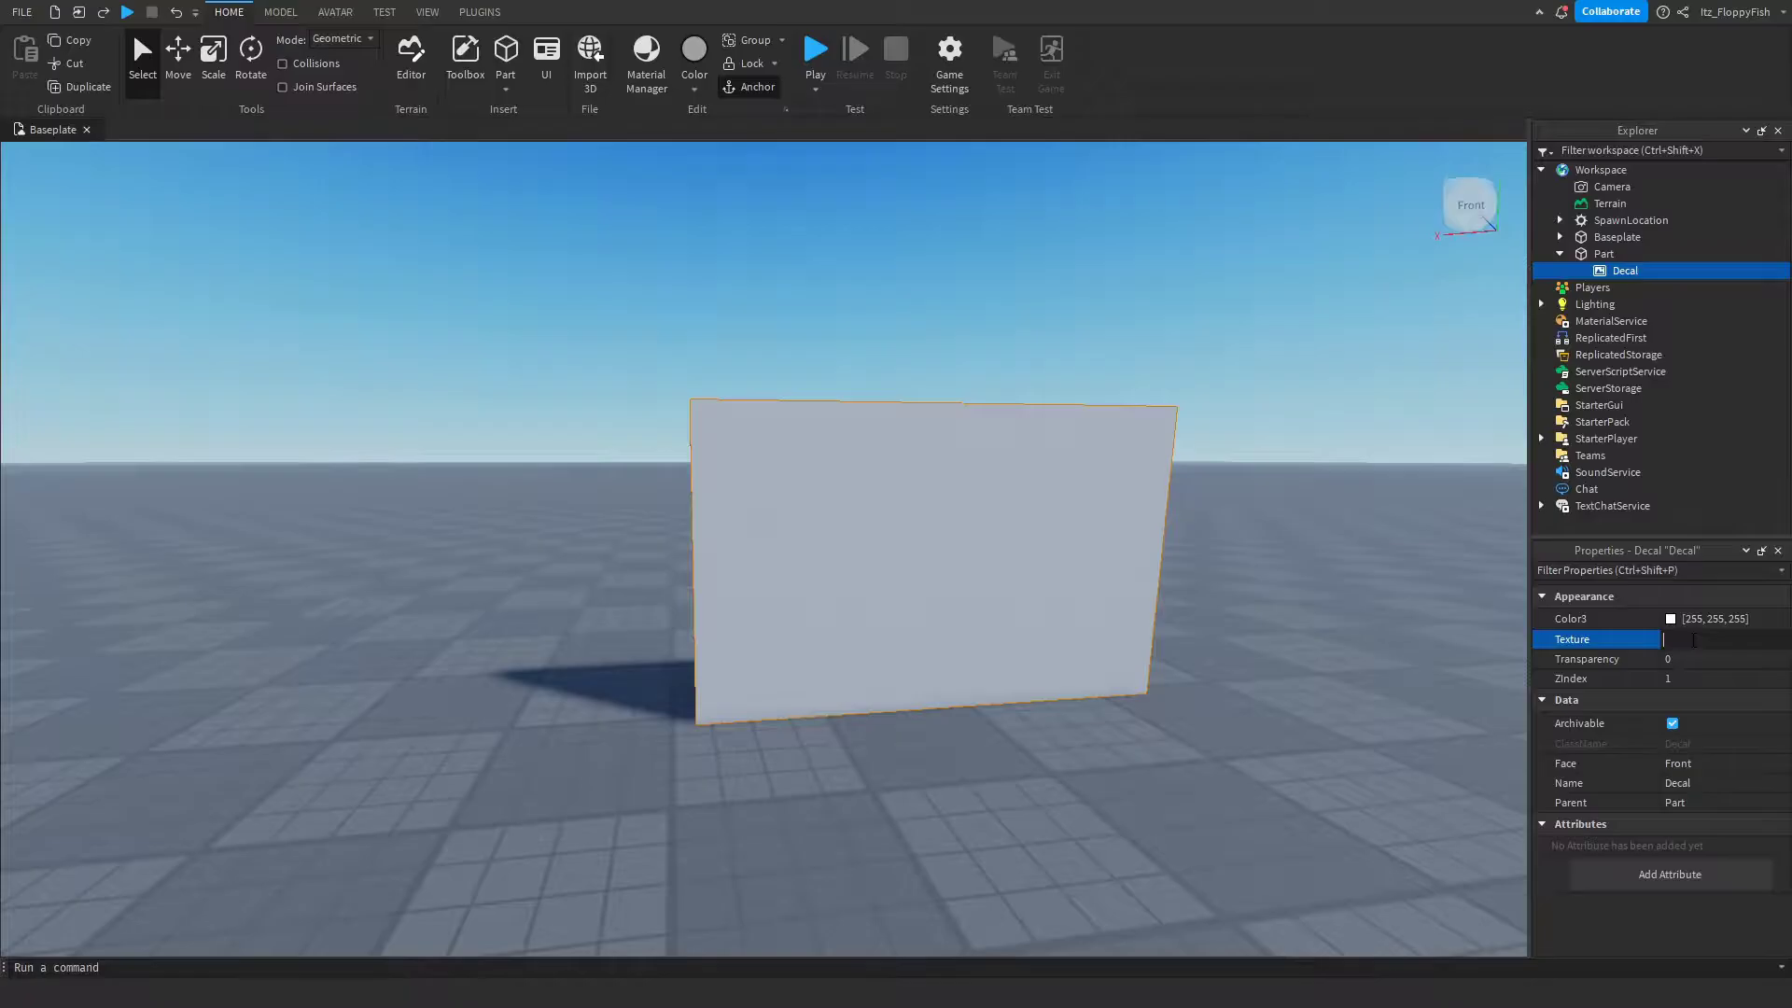
pyautogui.hotkey('ctrl', 'v')
pyautogui.press('Return')
pyautogui.press('d')
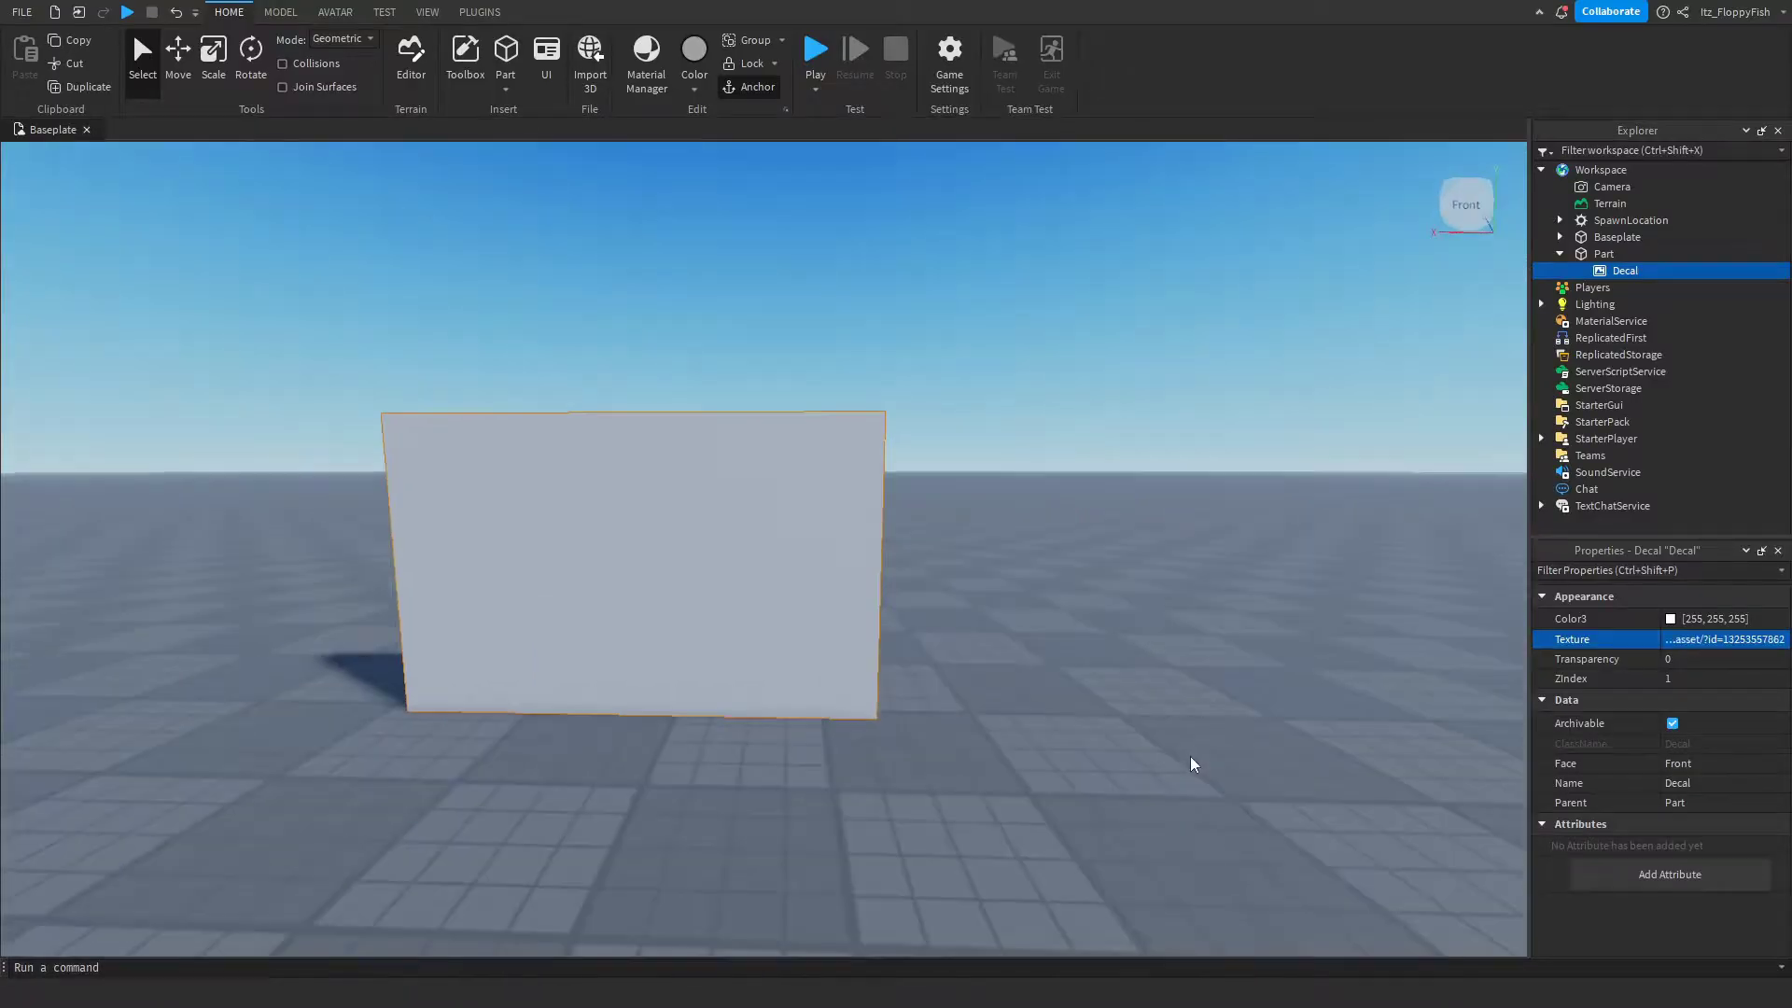
pyautogui.moveTo(1190, 756); pyautogui.dragTo(1158, 749, button='right')
pyautogui.moveTo(909, 677); pyautogui.dragTo(915, 714, button='right')
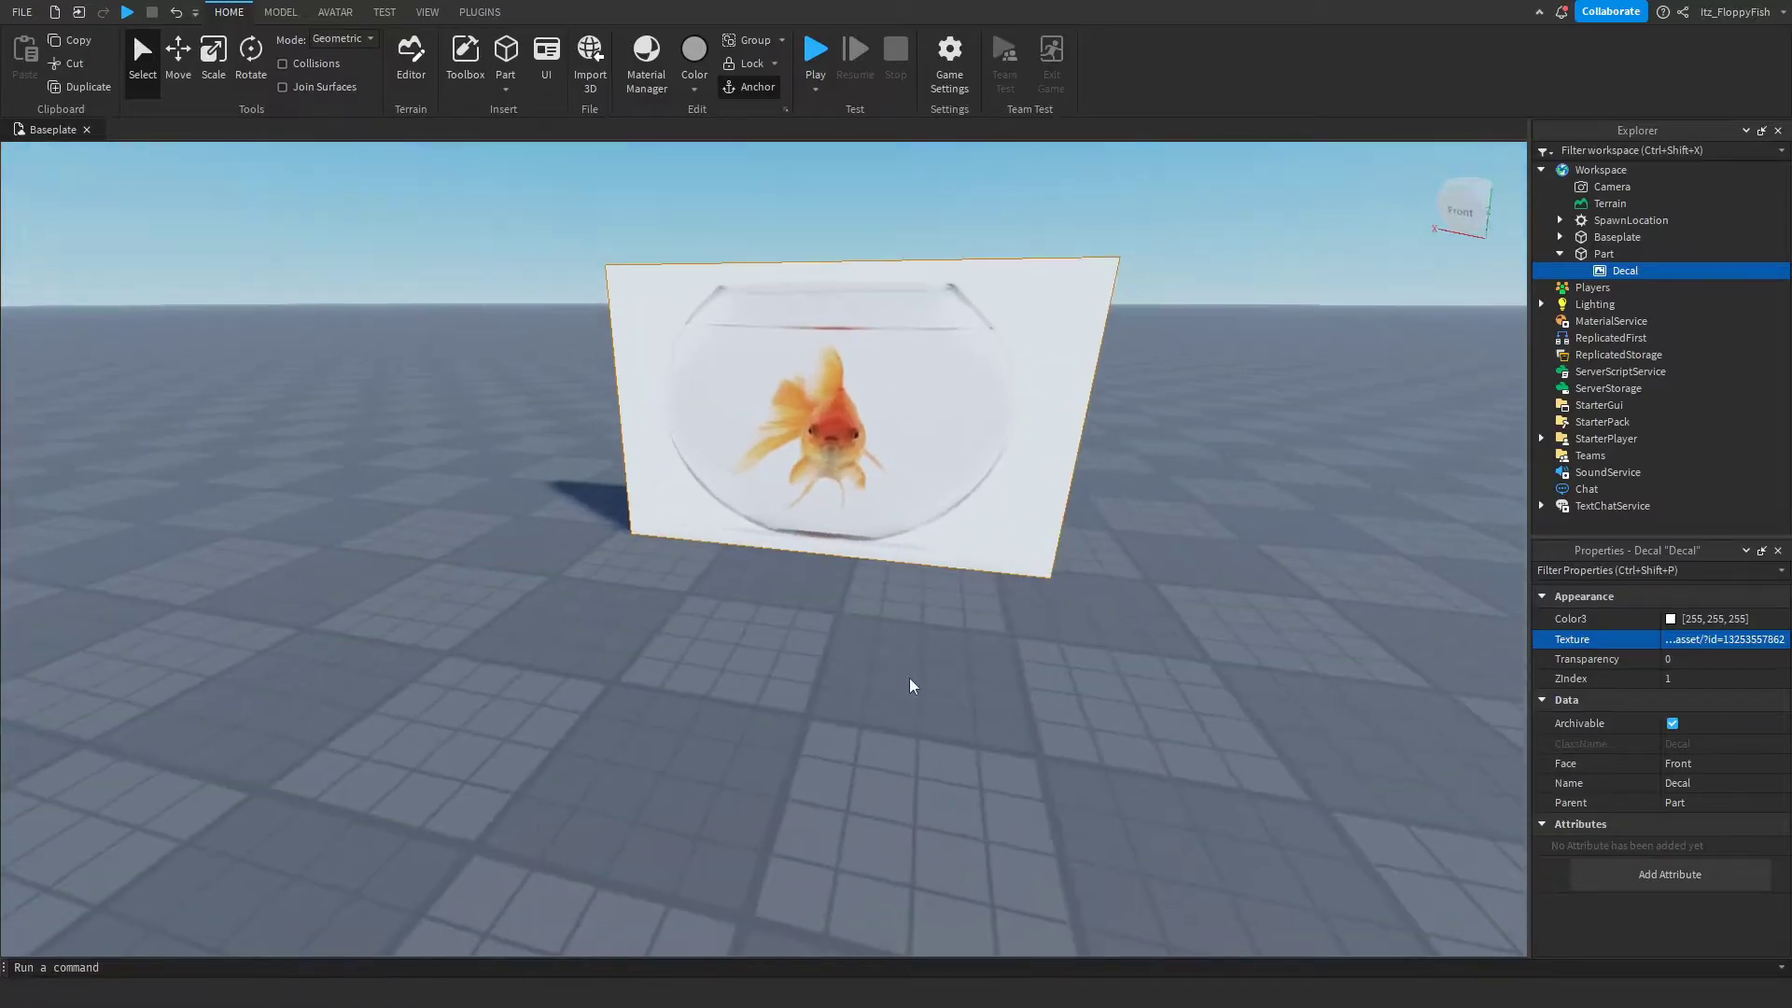
# - Scale the fish panel down to a width of about 10.4 studs
pyautogui.click(900, 448)
pyautogui.moveTo(899, 448); pyautogui.dragTo(929, 439, button='right')
pyautogui.press('s')
pyautogui.press('w')
pyautogui.click(215, 82)
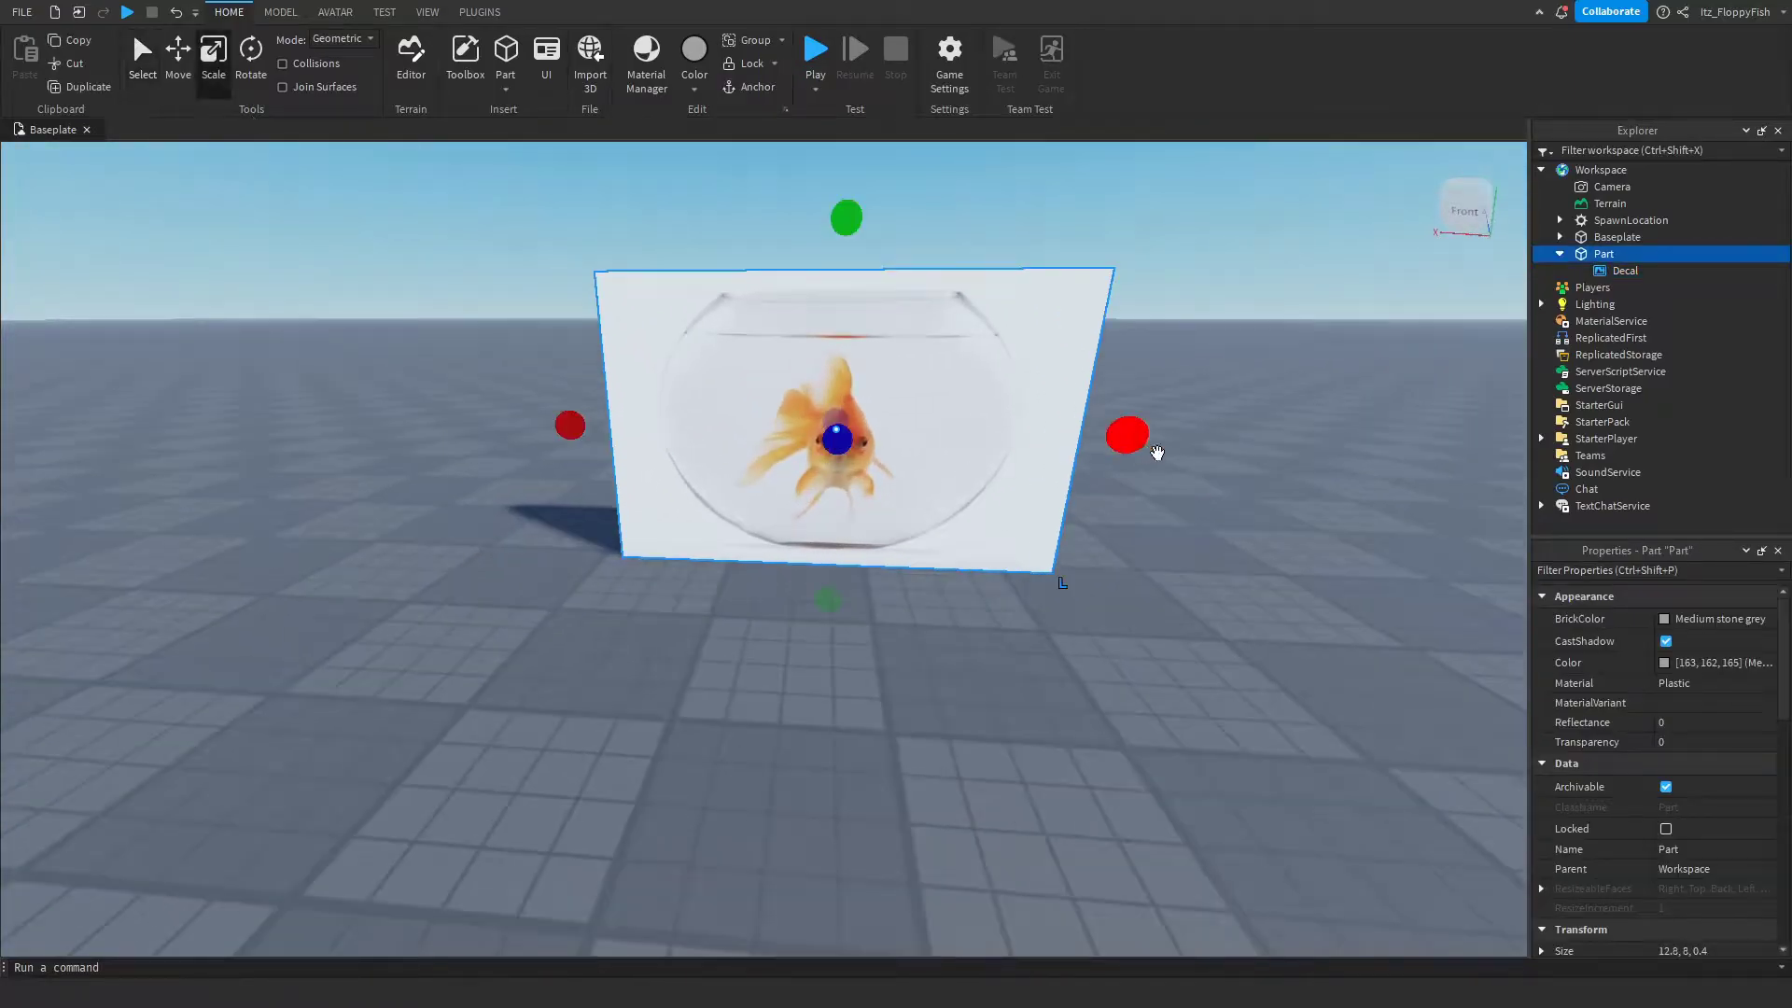
pyautogui.moveTo(1157, 453); pyautogui.dragTo(1197, 385)
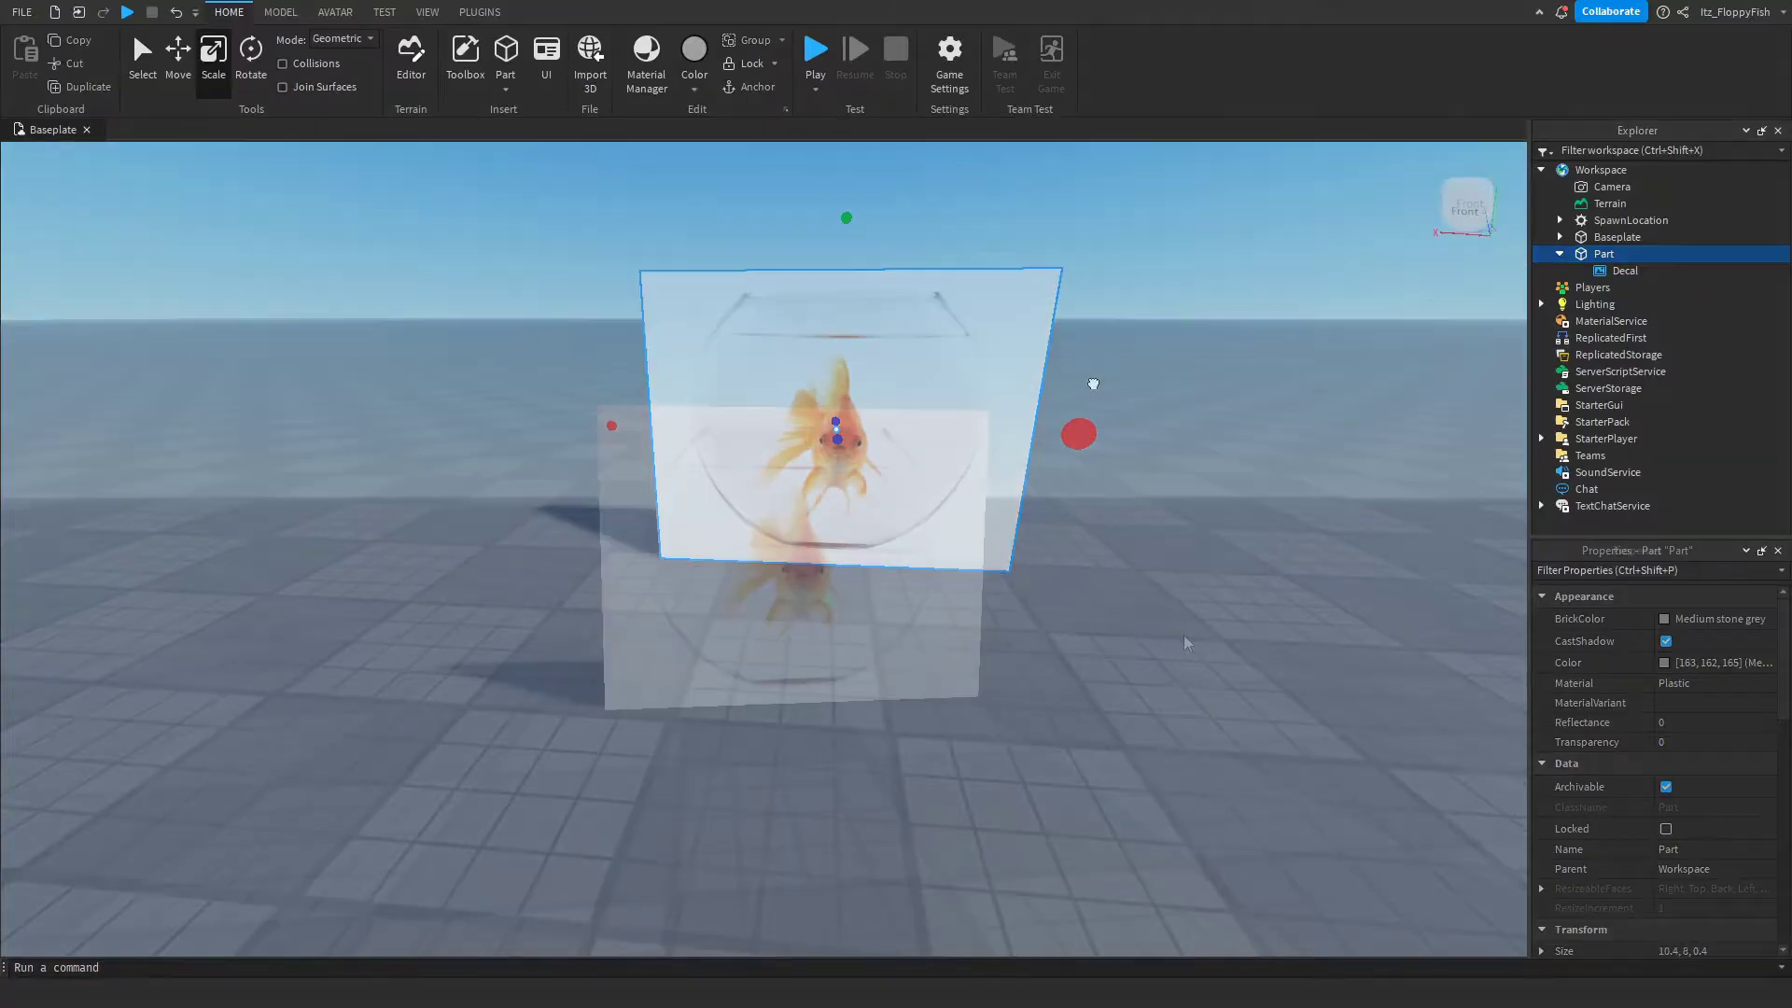